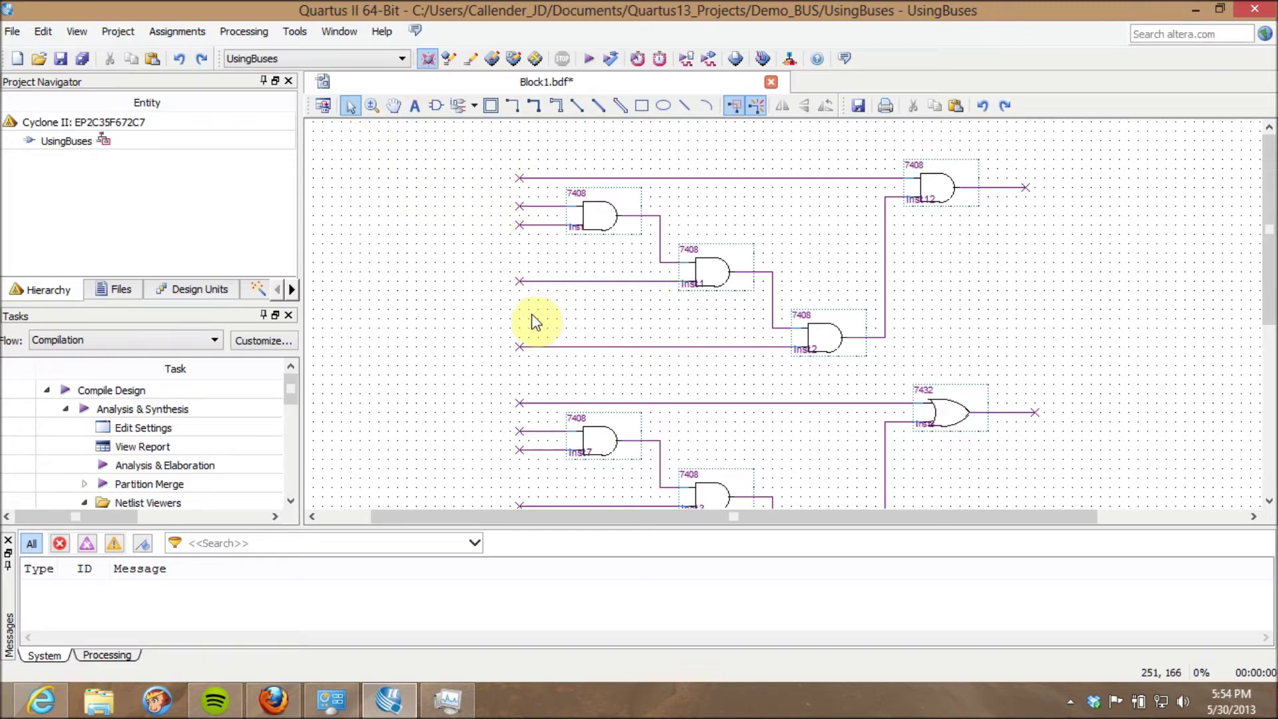
# - Place five input pins at the open wire ends of the upper AND-gate circuit
pyautogui.click(474, 107)
pyautogui.click(490, 125)
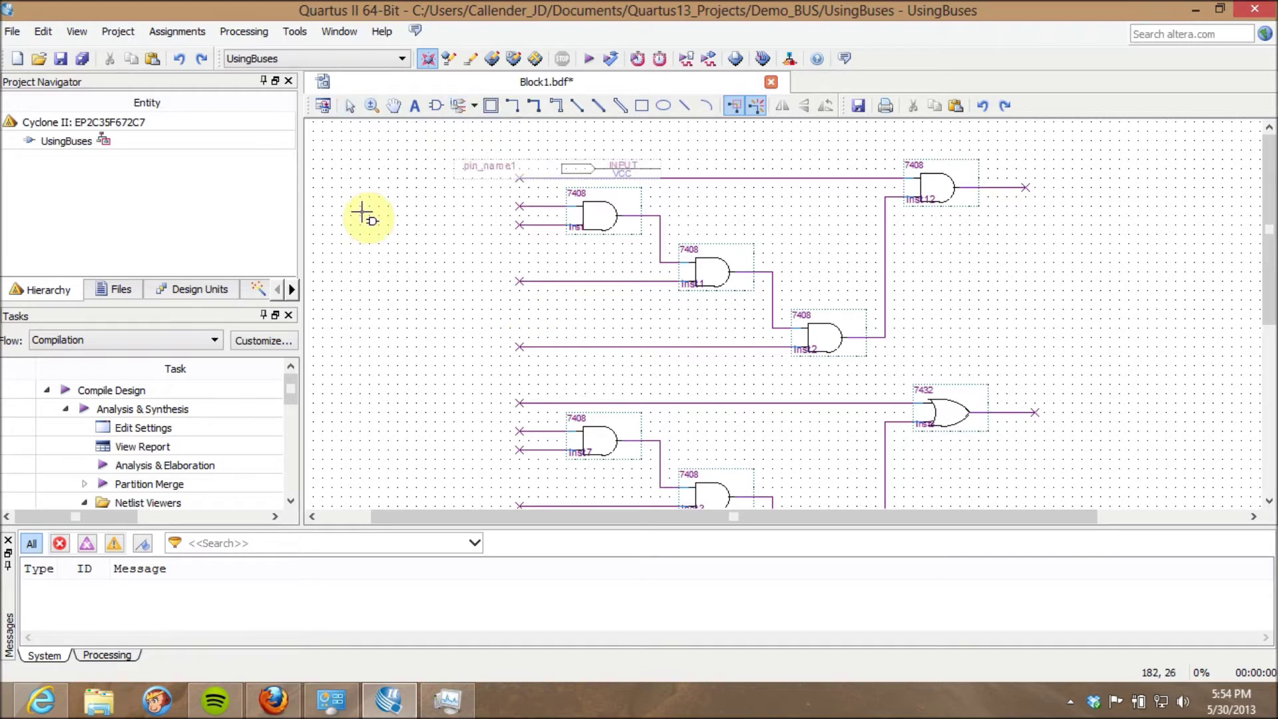
pyautogui.click(310, 167)
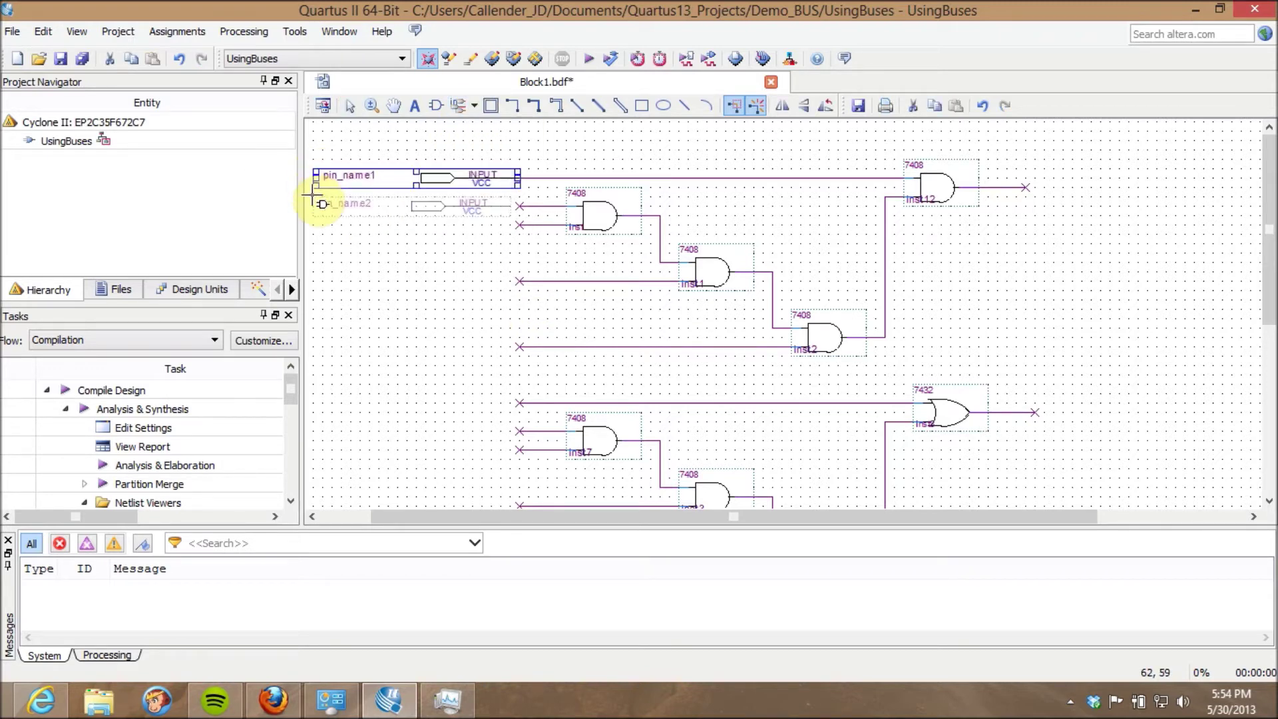
pyautogui.click(318, 205)
pyautogui.click(318, 225)
pyautogui.click(335, 292)
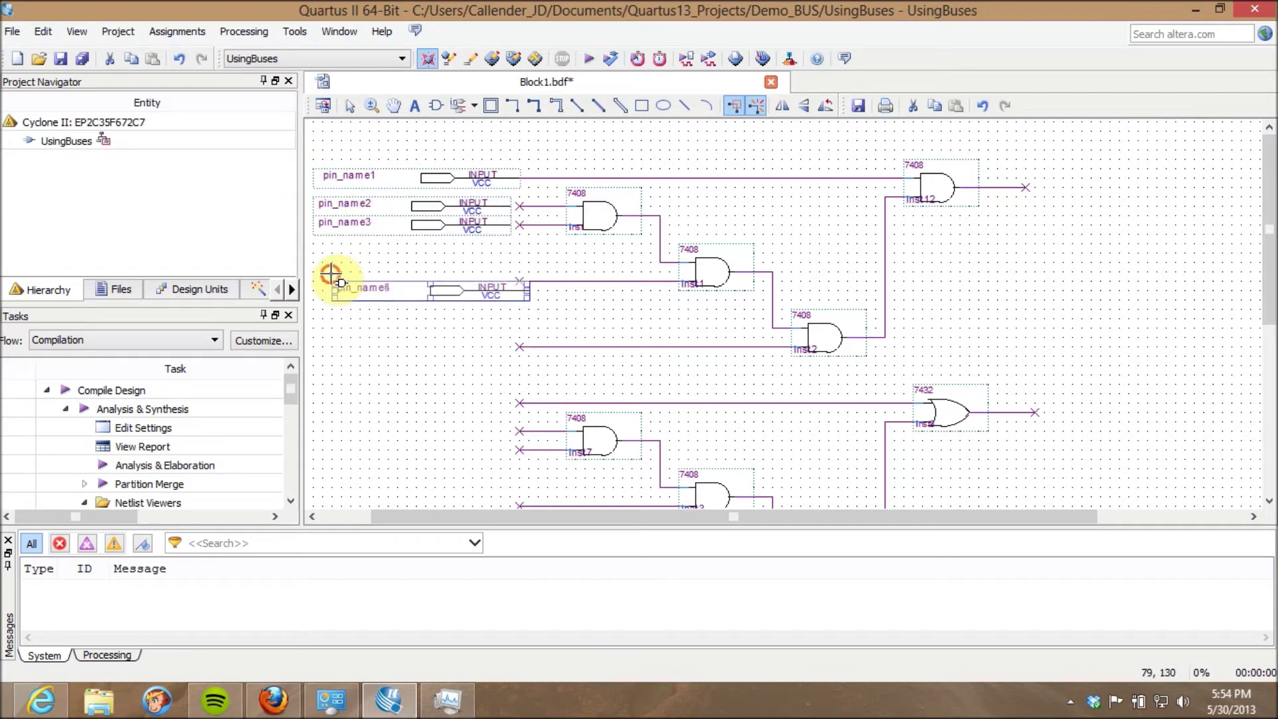
pyautogui.click(336, 336)
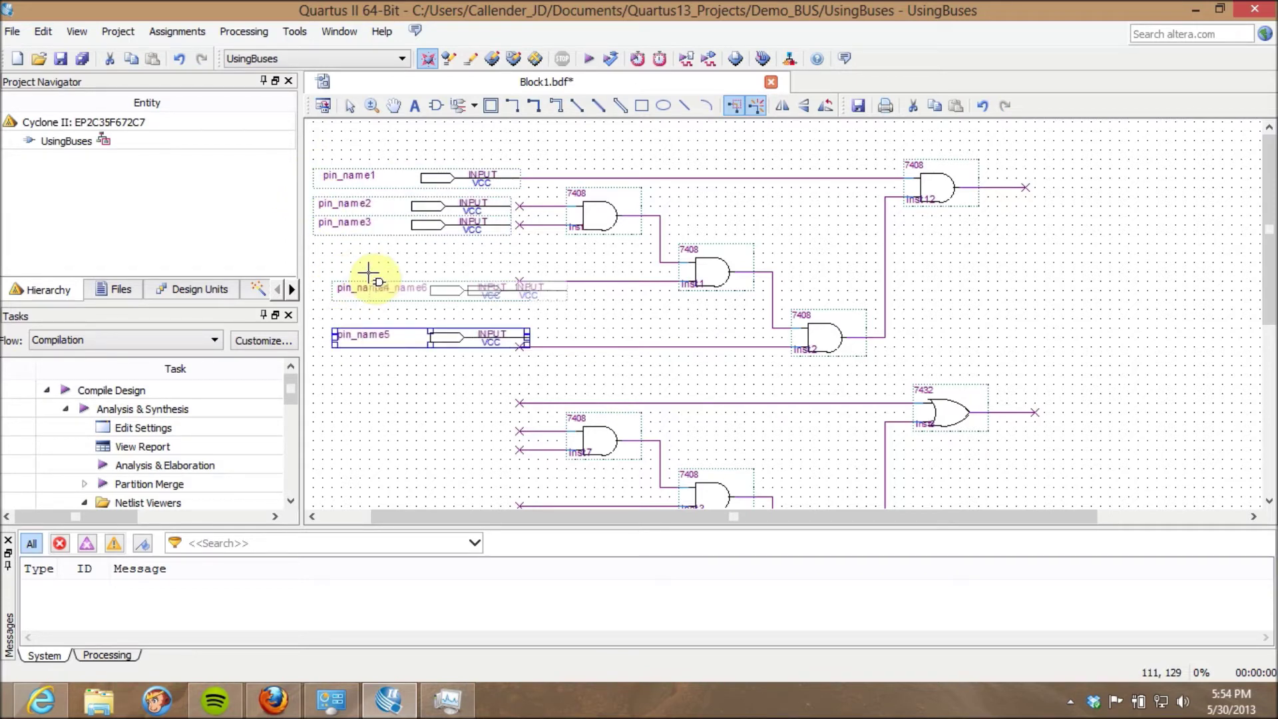
# - Undo the placement of the five input pins and leave the pin placement tool
pyautogui.hotkey('ctrl', 'z')
pyautogui.hotkey('ctrl', 'z')
pyautogui.hotkey('ctrl', 'z')
pyautogui.hotkey('ctrl', 'z')
pyautogui.hotkey('ctrl', 'z')
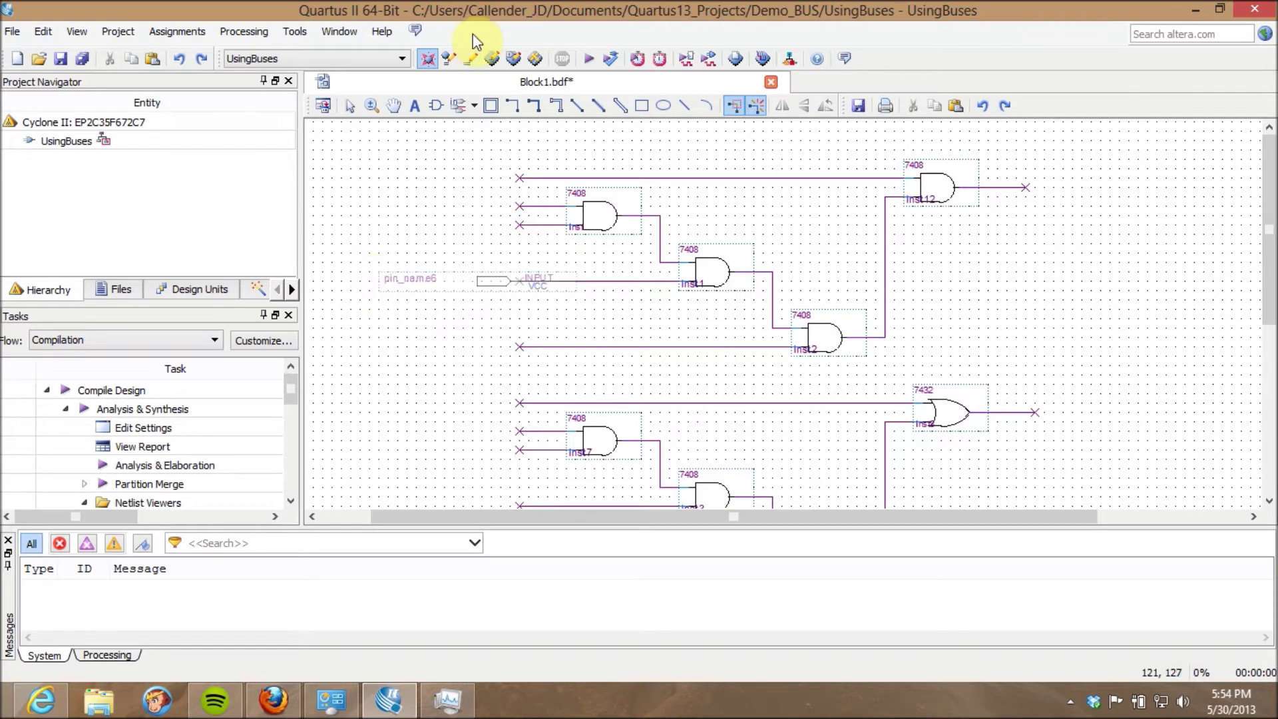
pyautogui.click(352, 109)
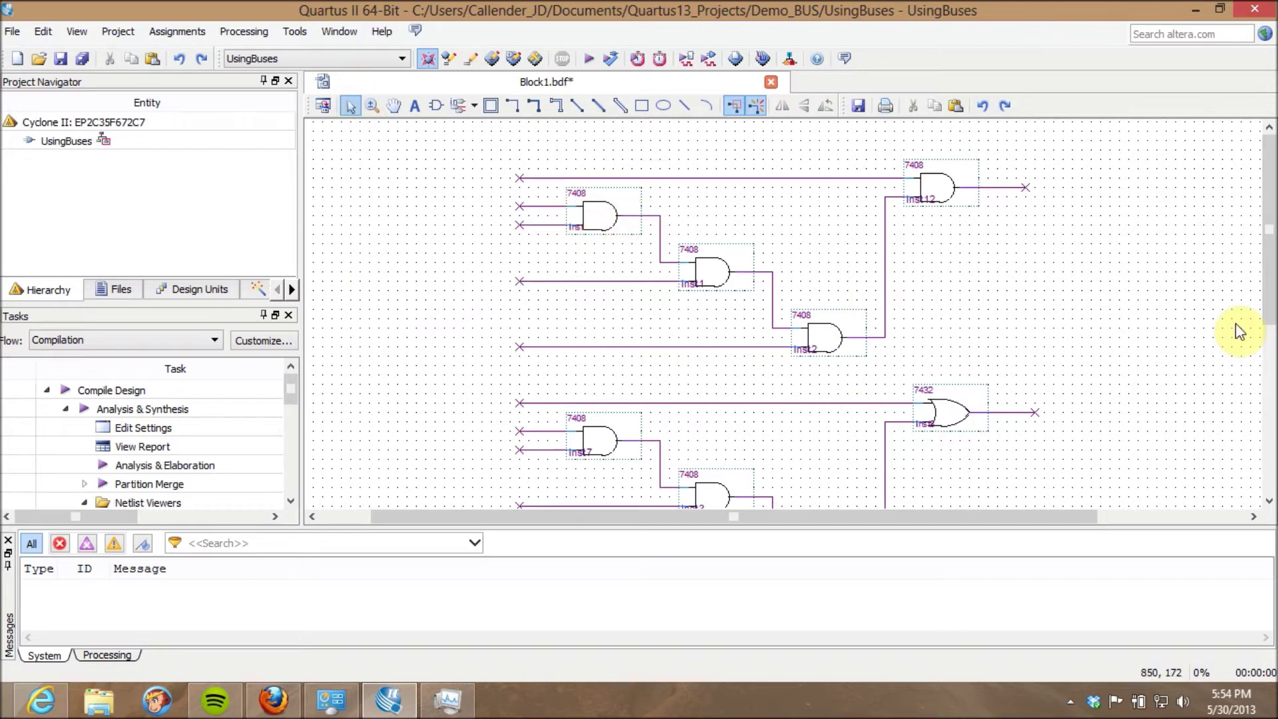
# - Draw a rectangle around the four AND gates of the upper circuit, crossing its input wires
pyautogui.scroll(-5, 1268, 433)
pyautogui.moveTo(1260, 357); pyautogui.dragTo(1255, 256)
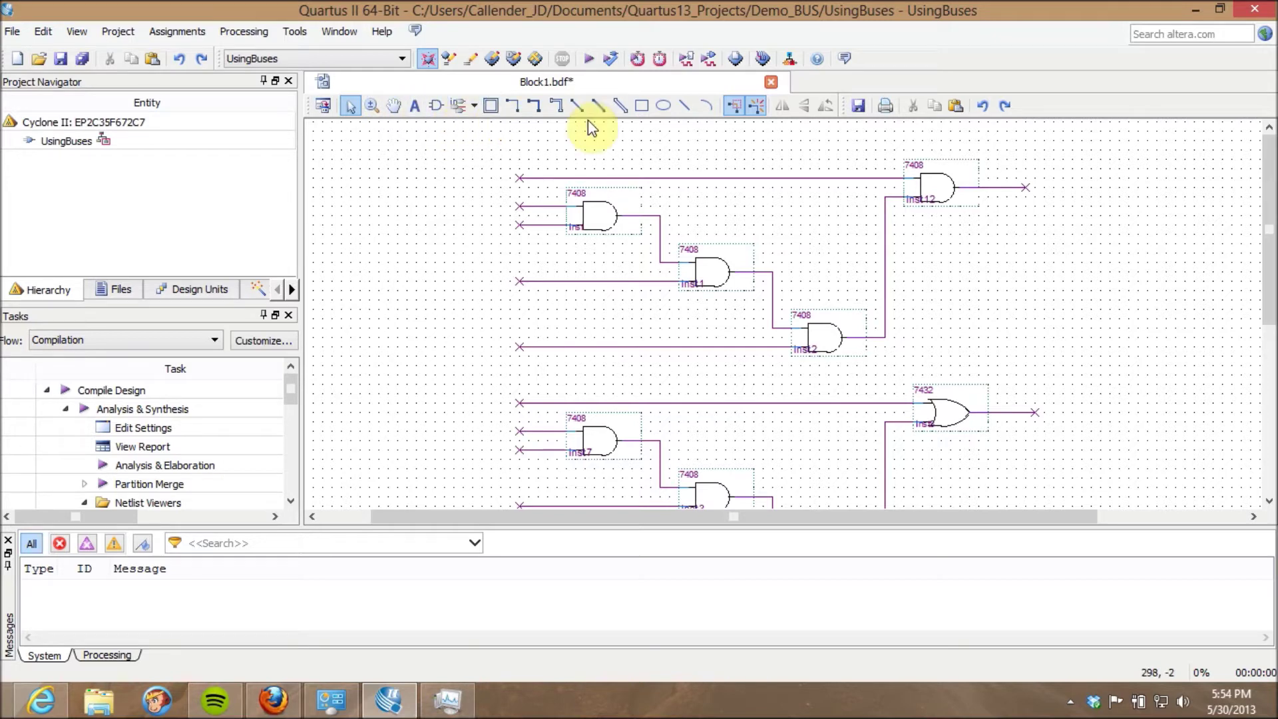
pyautogui.click(638, 106)
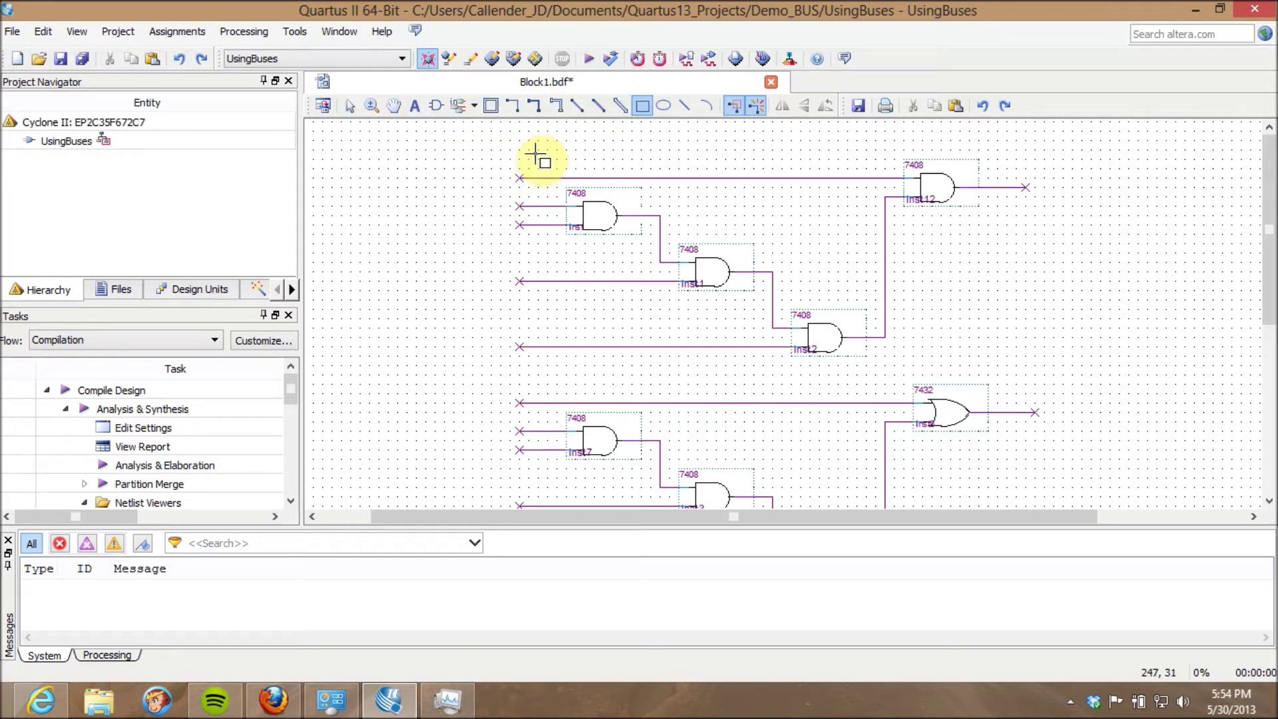
pyautogui.moveTo(540, 135); pyautogui.dragTo(985, 452)
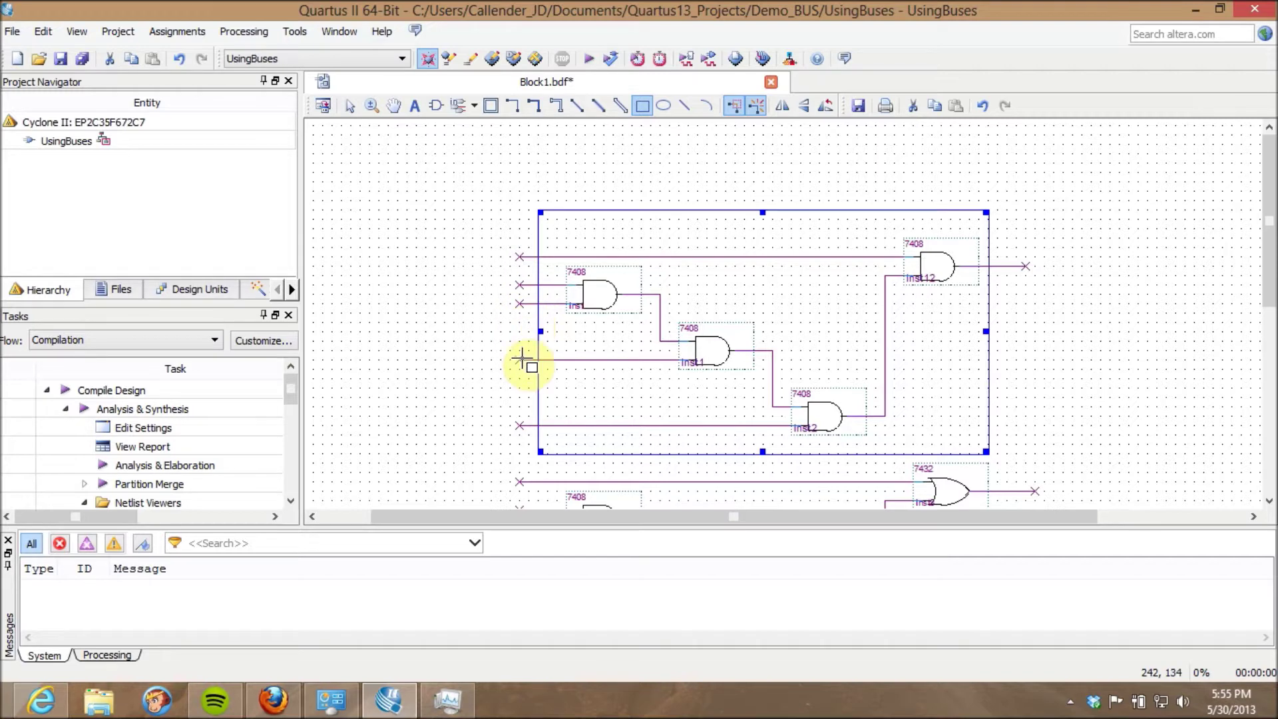
# - Place a single input pin above the open input wires of the upper AND-gate circuit
pyautogui.click(468, 106)
pyautogui.click(474, 128)
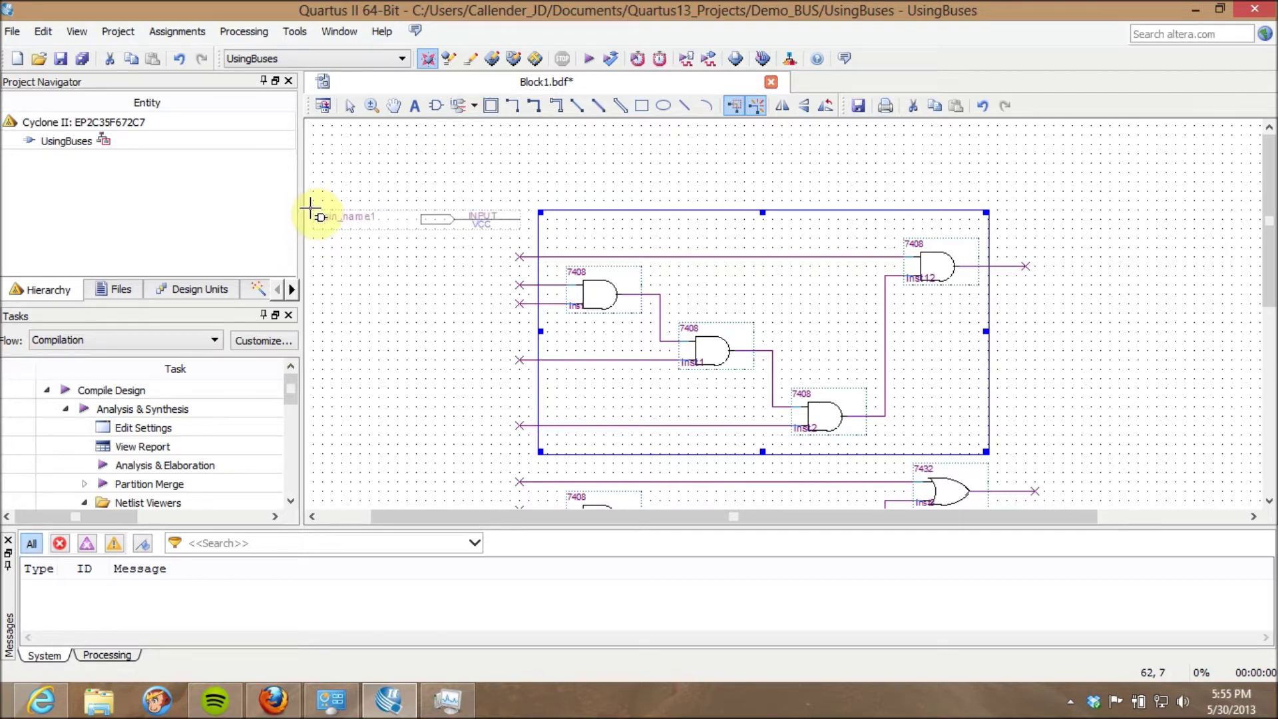
pyautogui.click(314, 203)
pyautogui.scroll(-2, 318, 206)
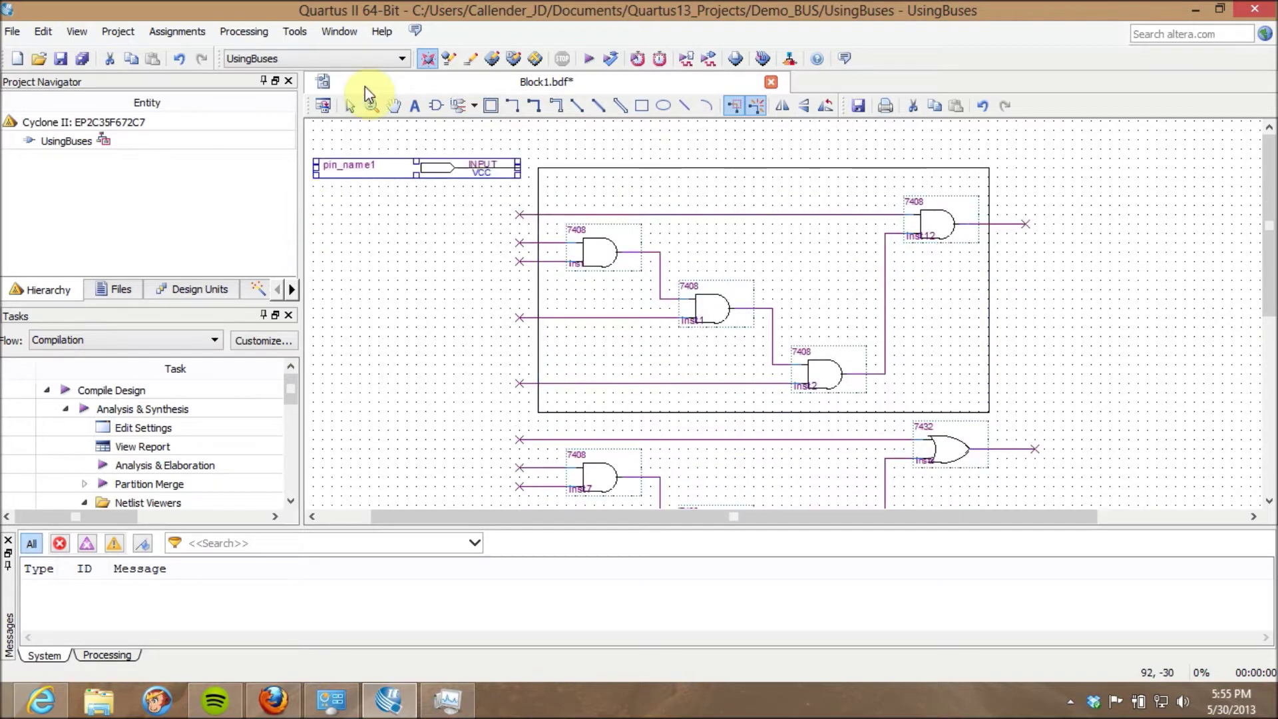
pyautogui.click(350, 105)
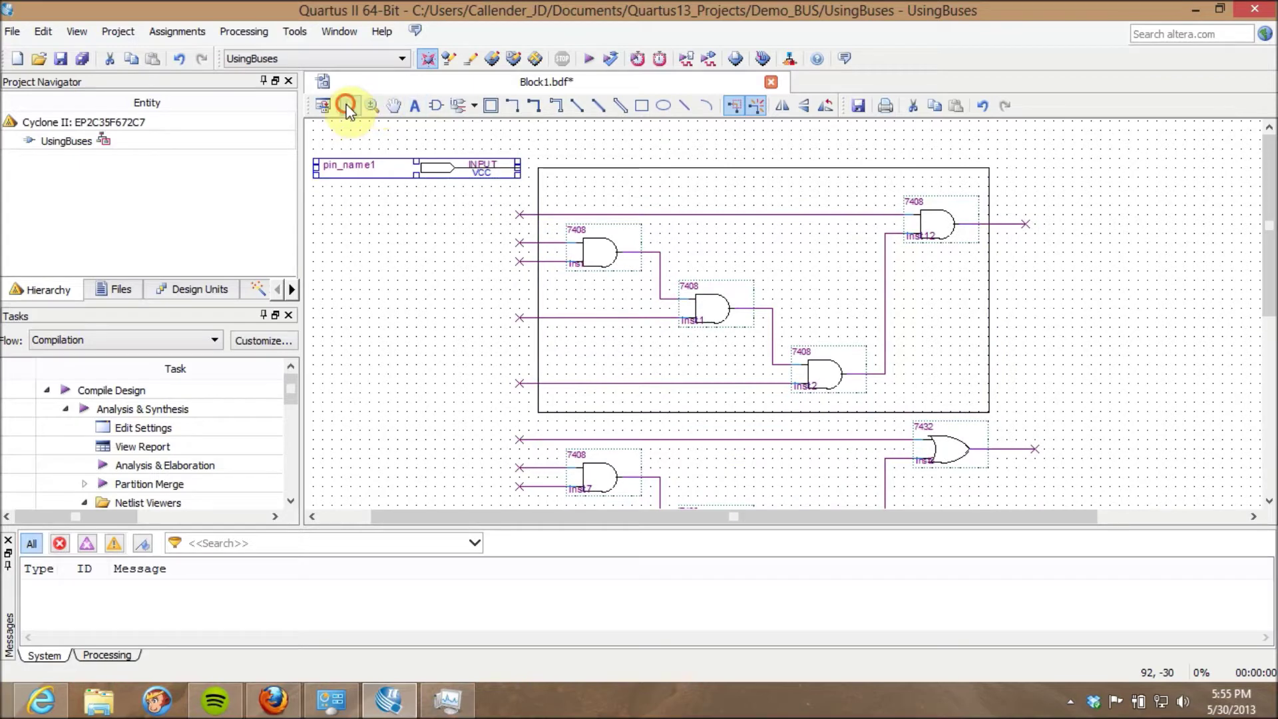
pyautogui.doubleClick(349, 166)
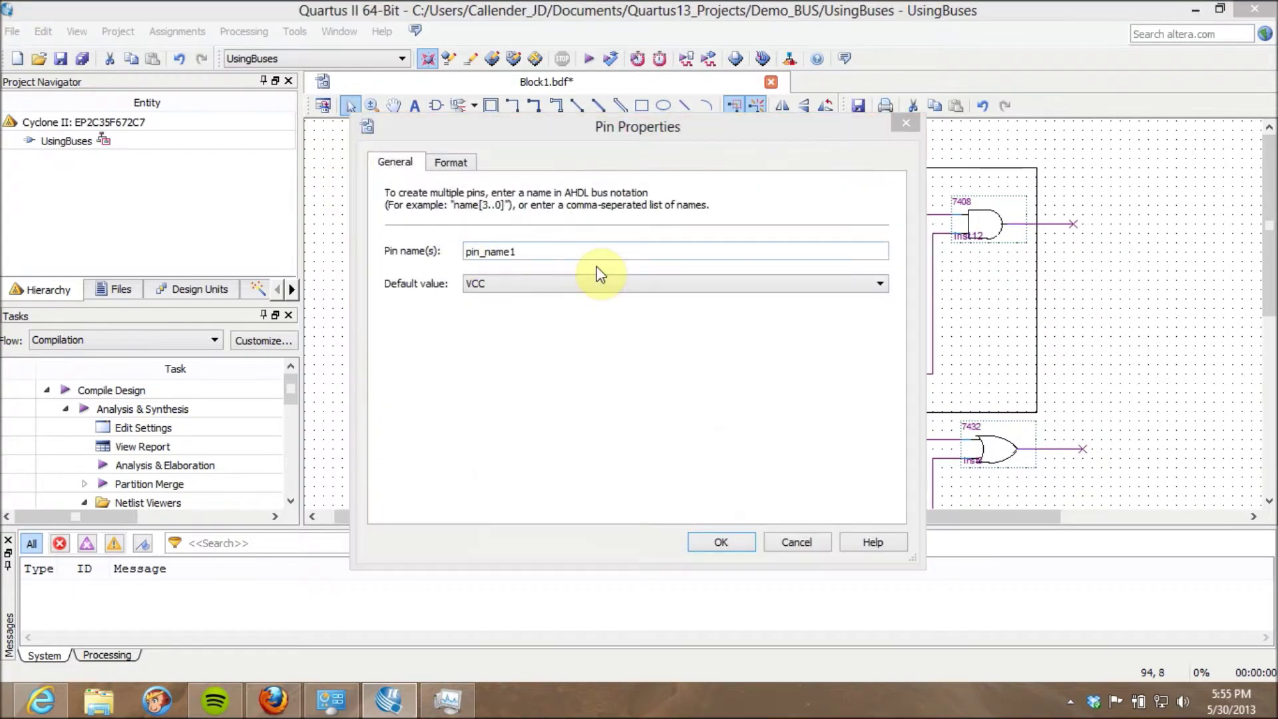
pyautogui.moveTo(562, 138); pyautogui.dragTo(585, 159)
pyautogui.moveTo(552, 287); pyautogui.dragTo(491, 289)
pyautogui.doubleClick(492, 289)
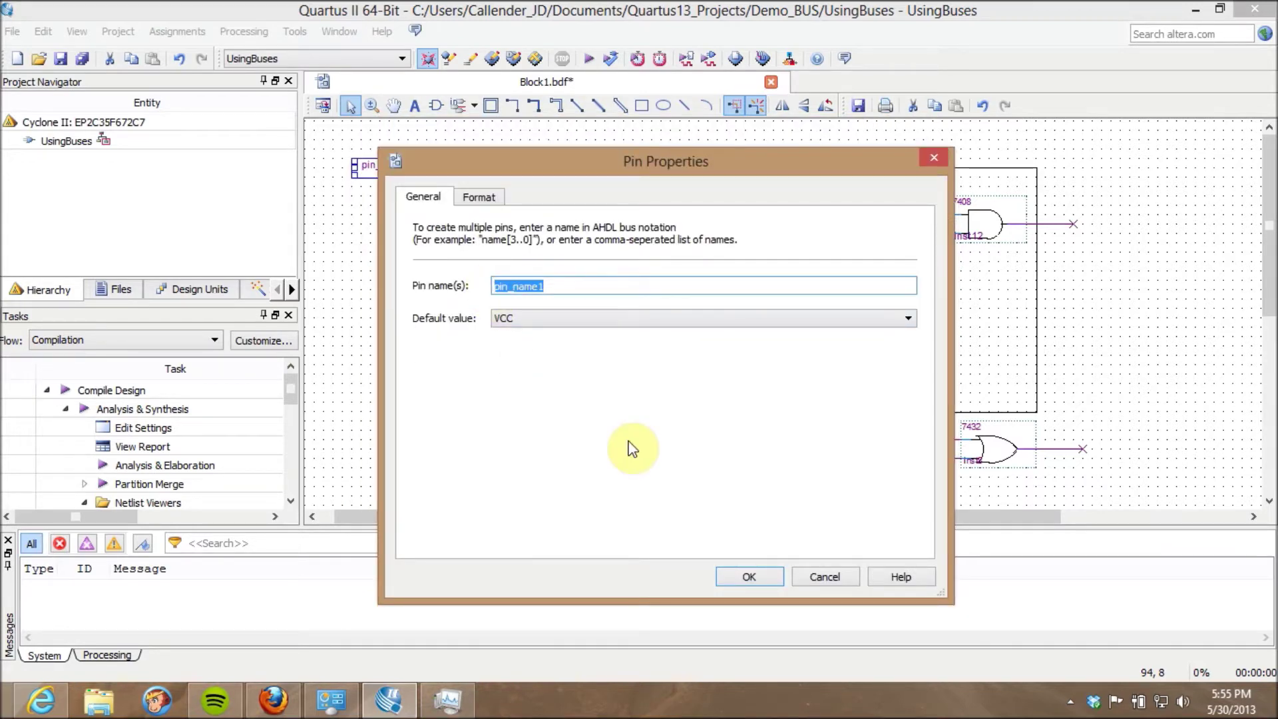
pyautogui.click(810, 577)
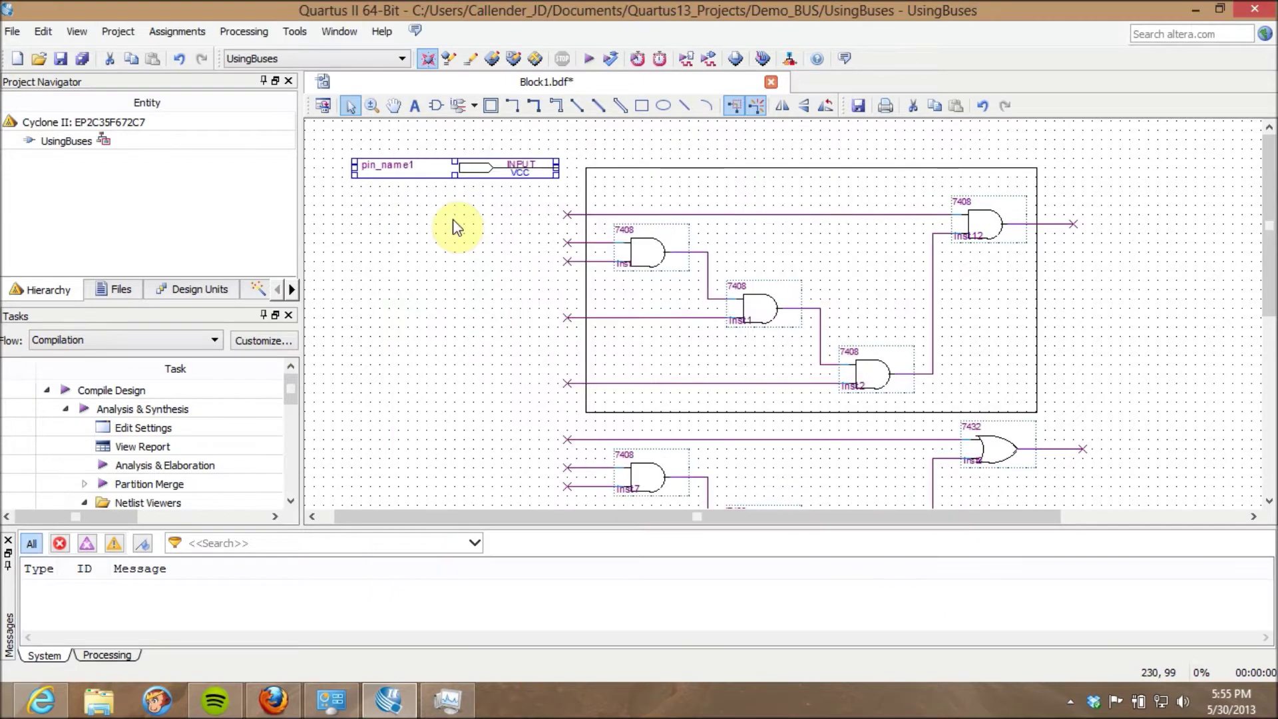
# - Rename the new input pin as the bus A[4..0]
pyautogui.rightClick(435, 171)
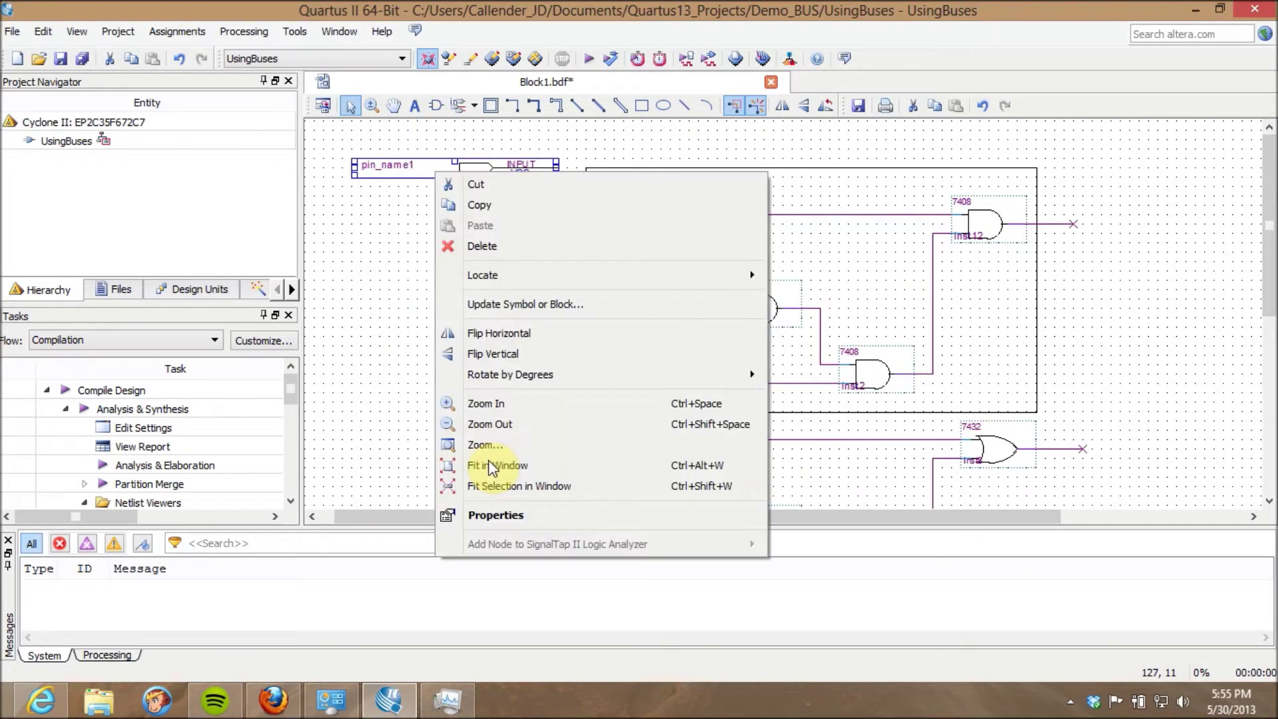
pyautogui.click(500, 517)
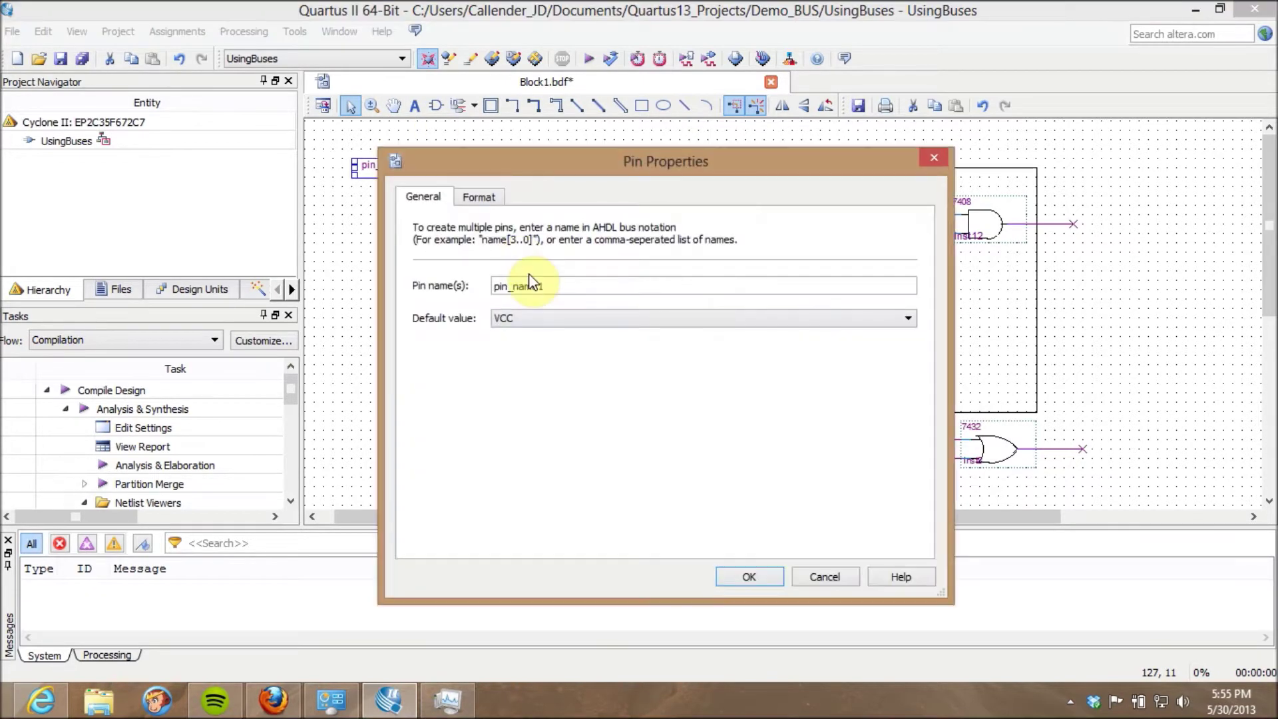
pyautogui.moveTo(565, 287); pyautogui.dragTo(482, 301)
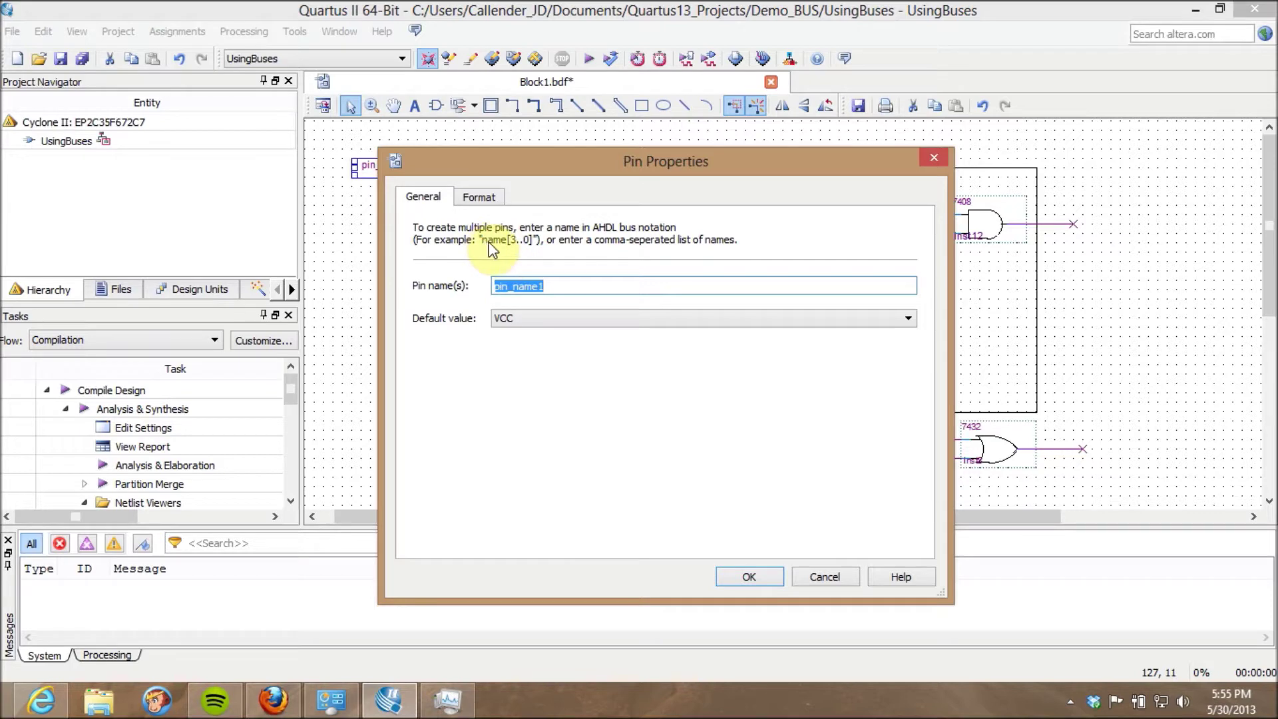
pyautogui.press('BackSpace')
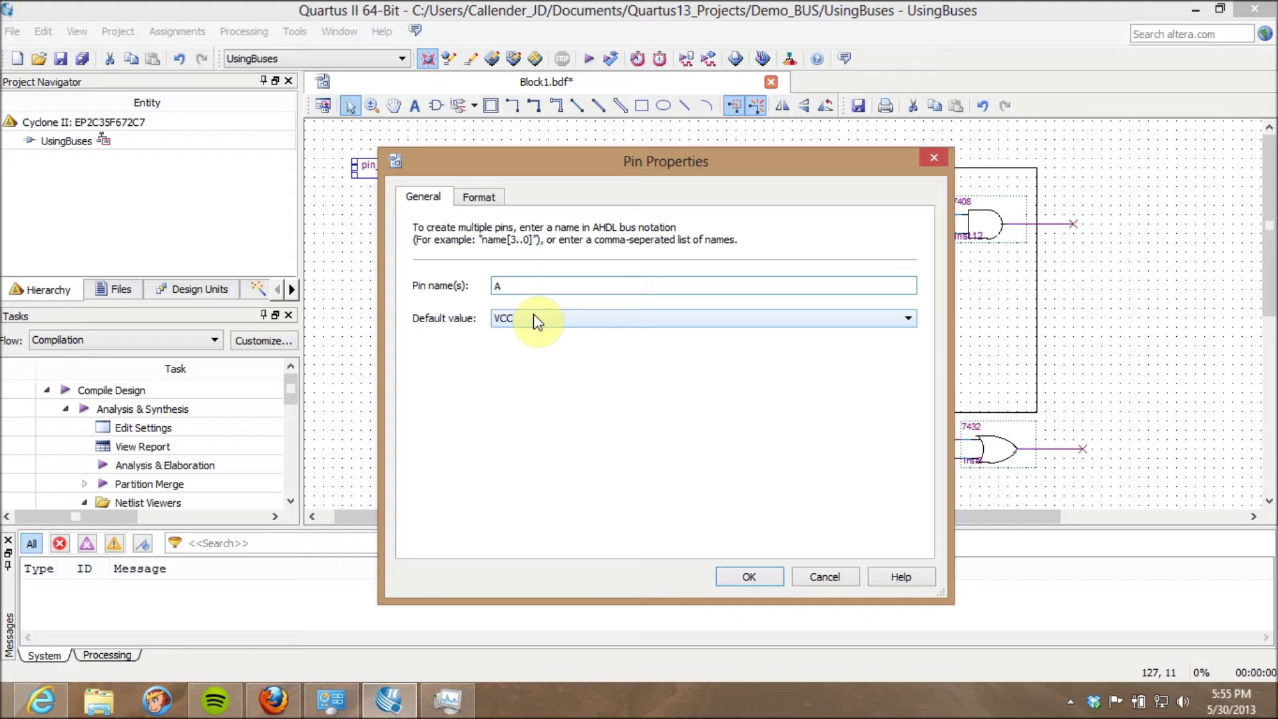
pyautogui.moveTo(563, 153); pyautogui.dragTo(735, 174)
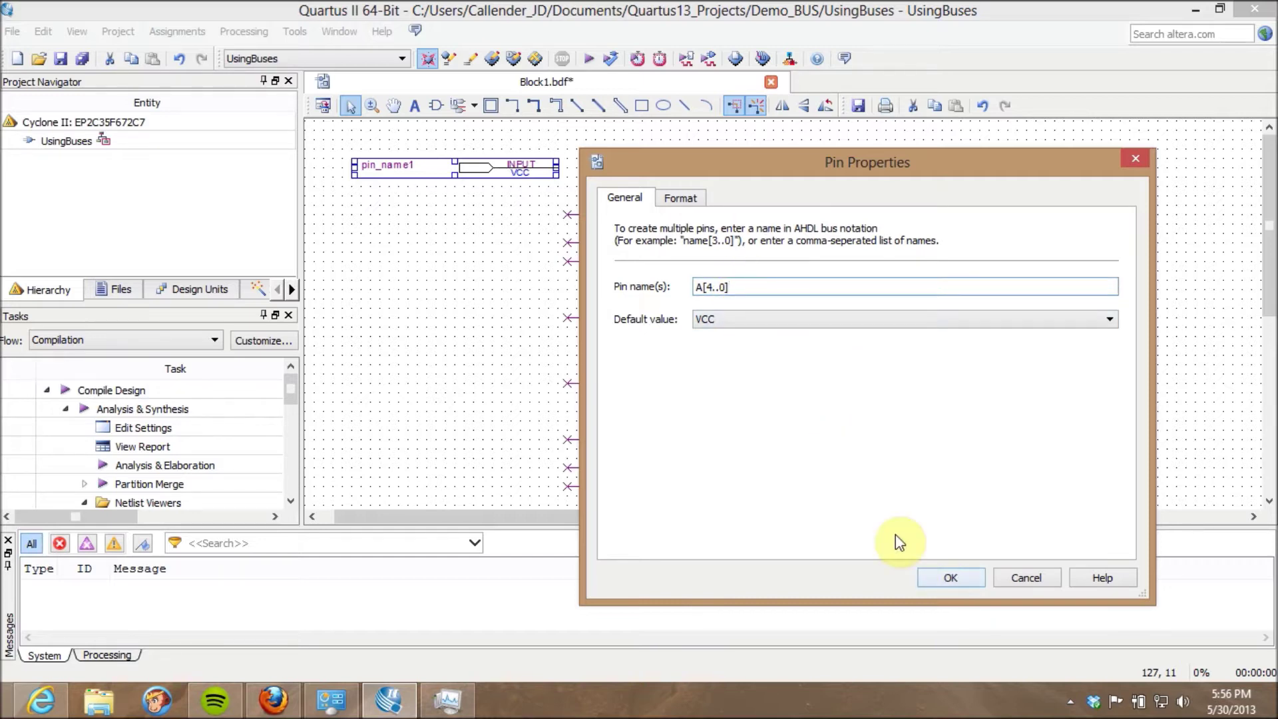
pyautogui.click(935, 580)
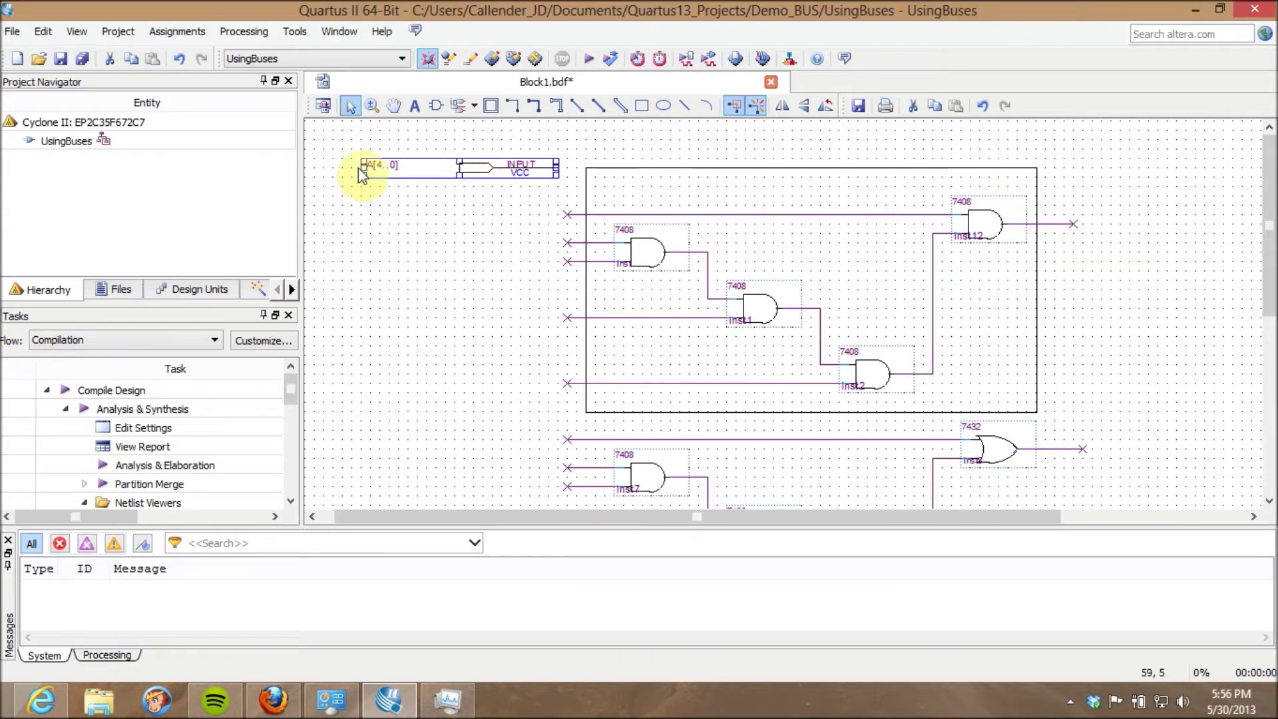
# - Name the topmost input wire of the upper circuit A[4] in its node properties
pyautogui.click(571, 216)
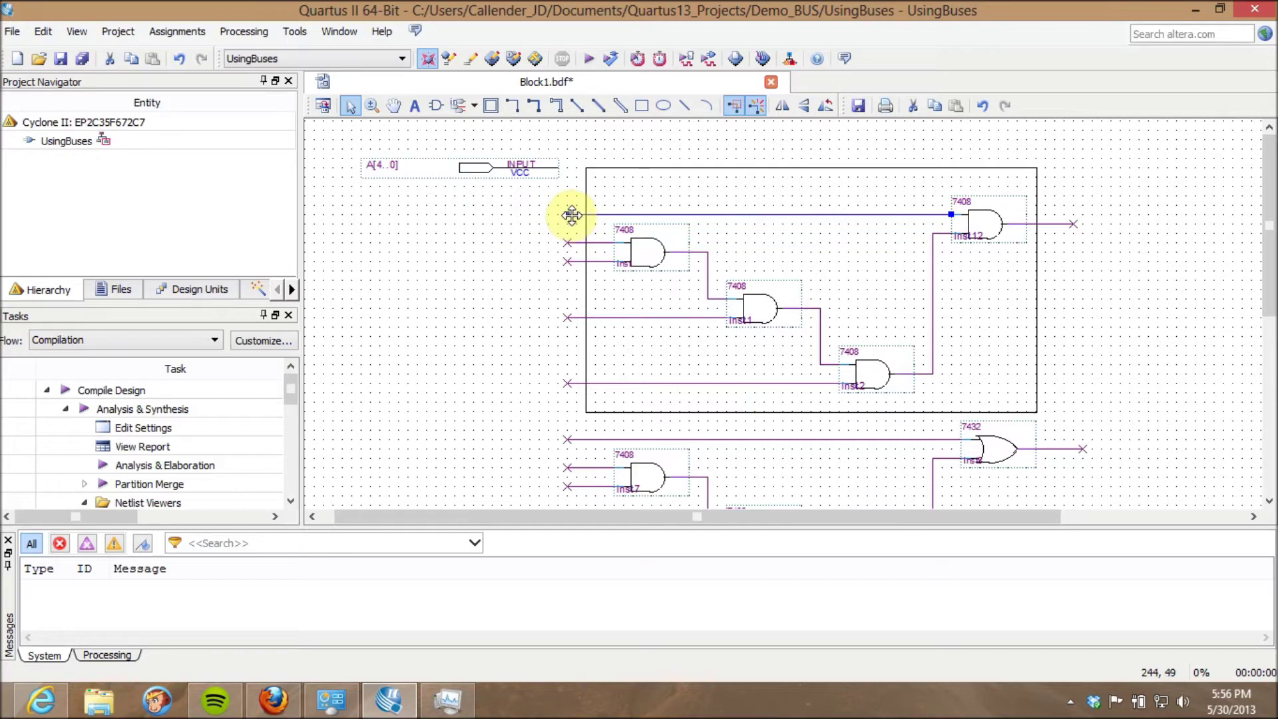
pyautogui.rightClick(572, 215)
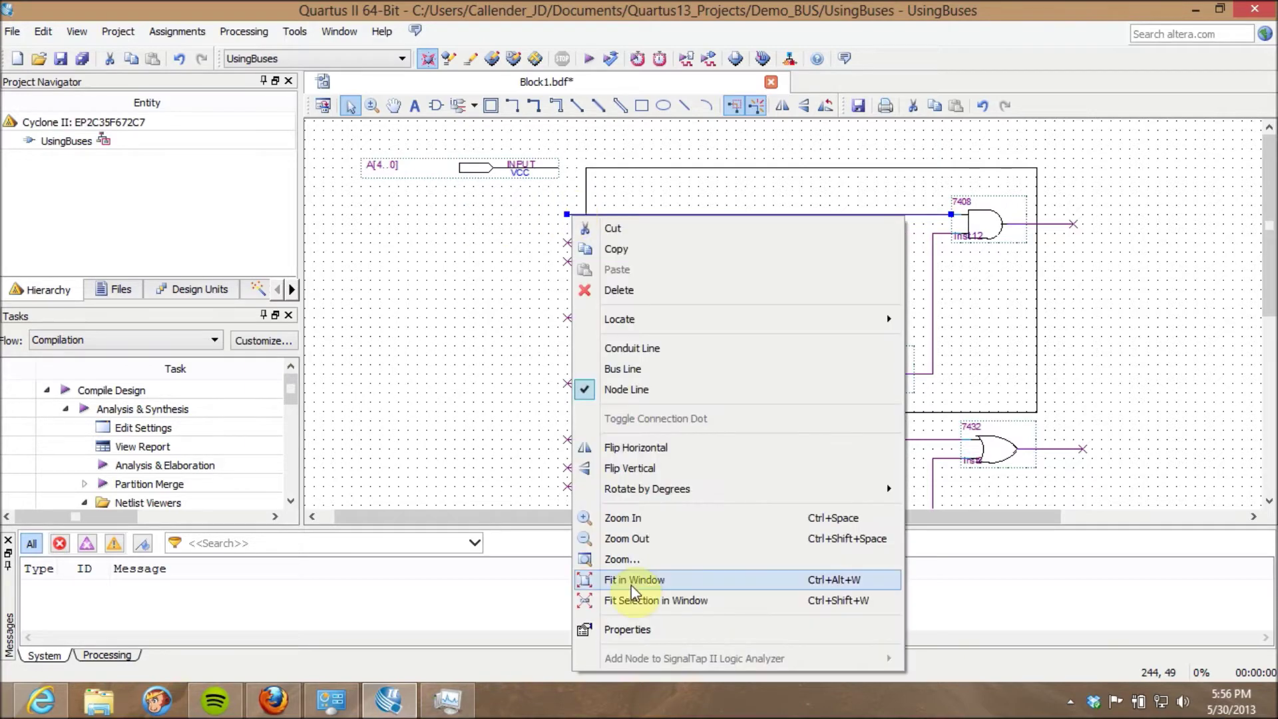
pyautogui.click(629, 631)
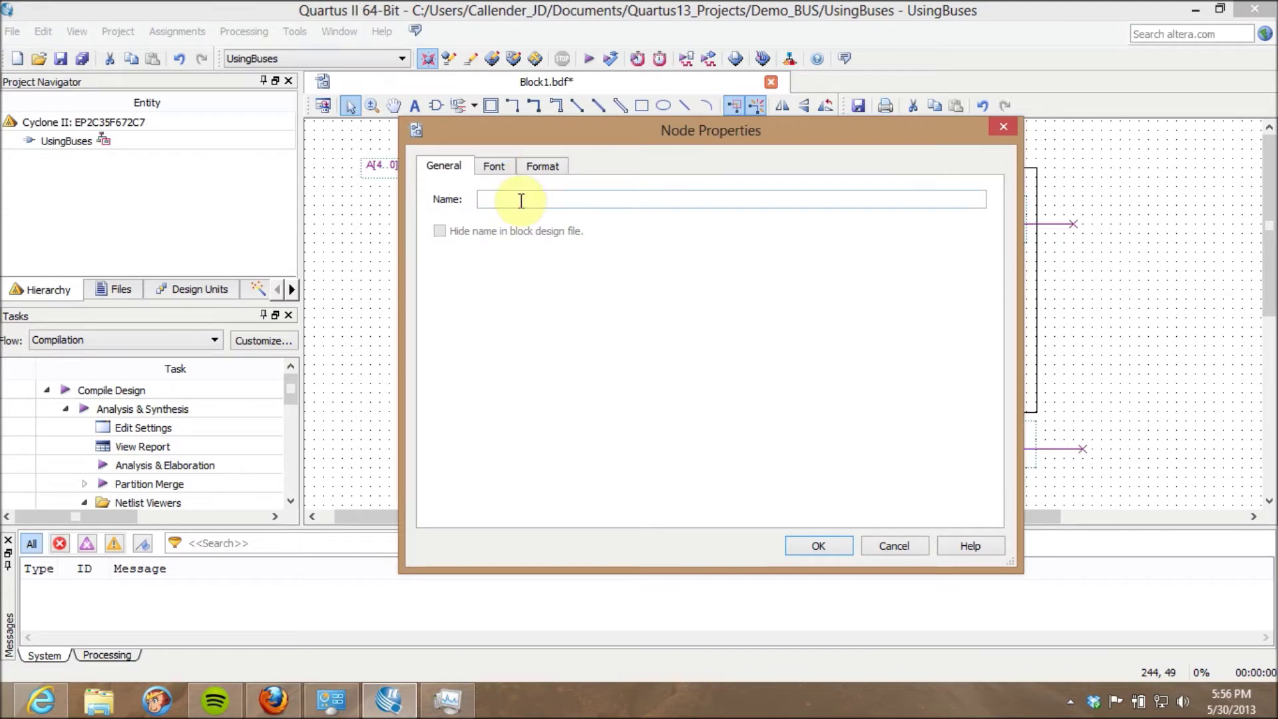
pyautogui.write('A[4')
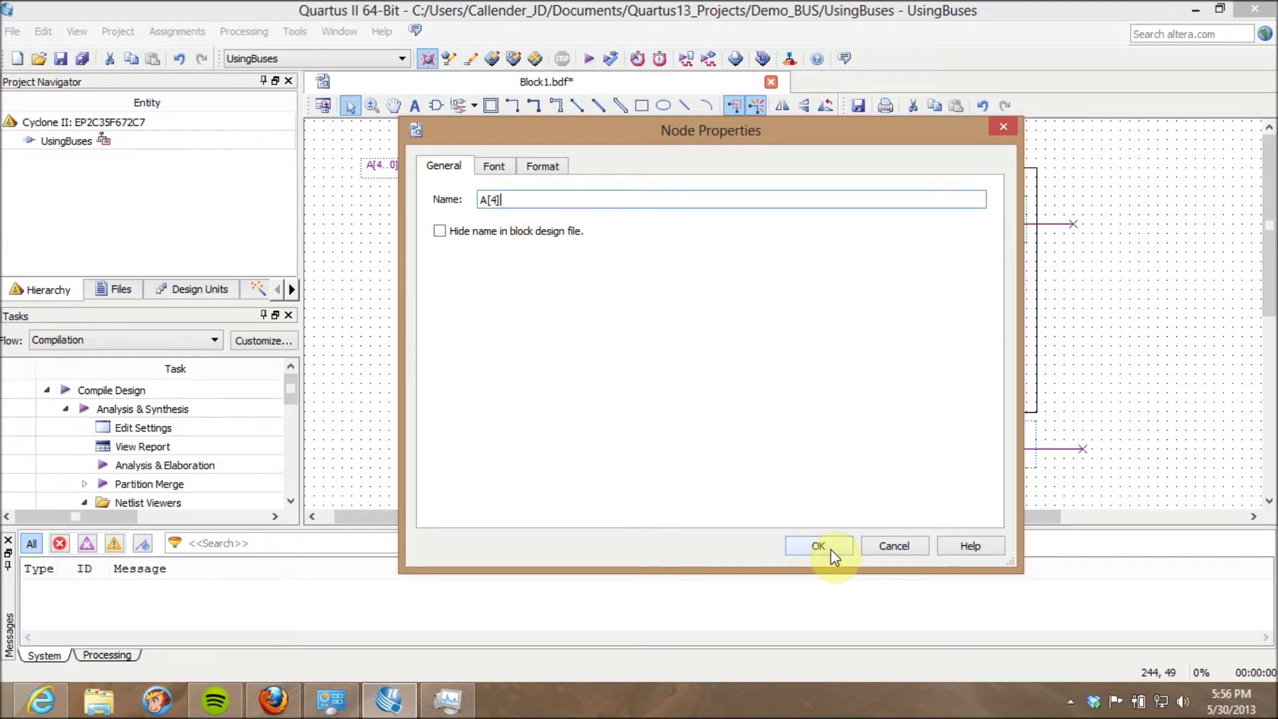
pyautogui.click(830, 551)
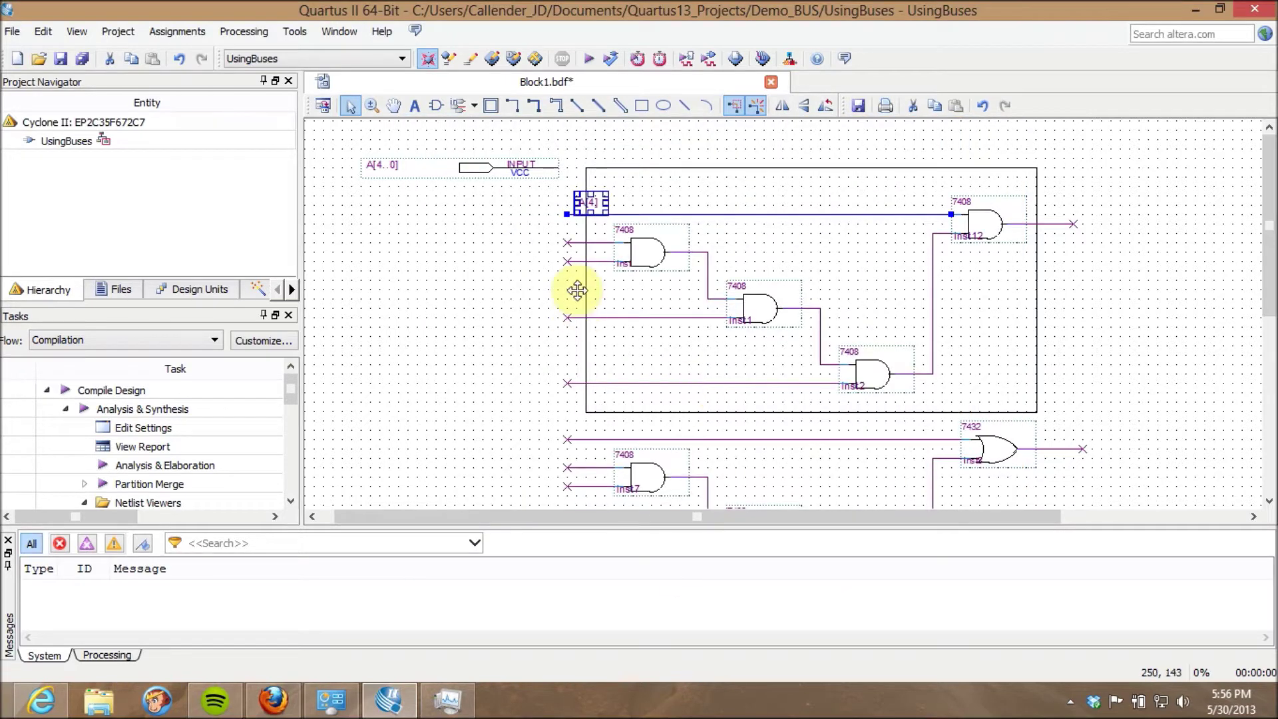
# - Name the upper circuit's remaining four input wires A[3], A[2], A[1] and A[0] from top to bottom
pyautogui.click(573, 244)
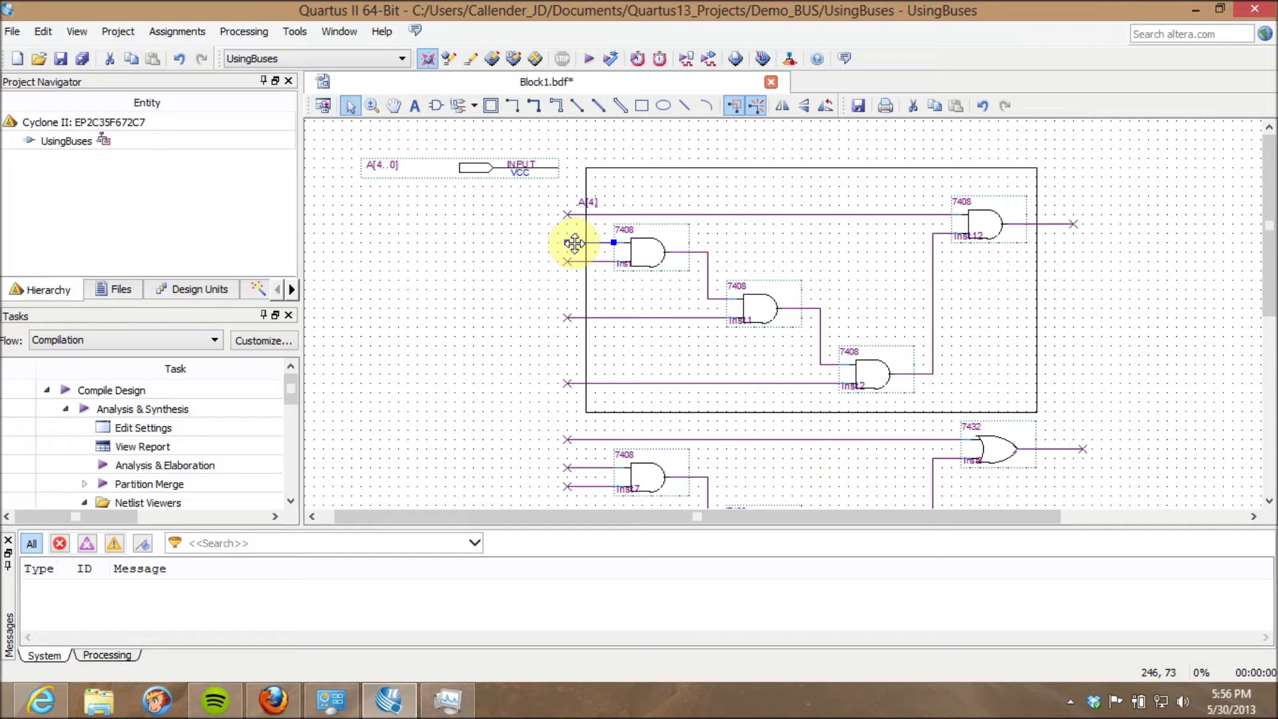
pyautogui.write('A[3')
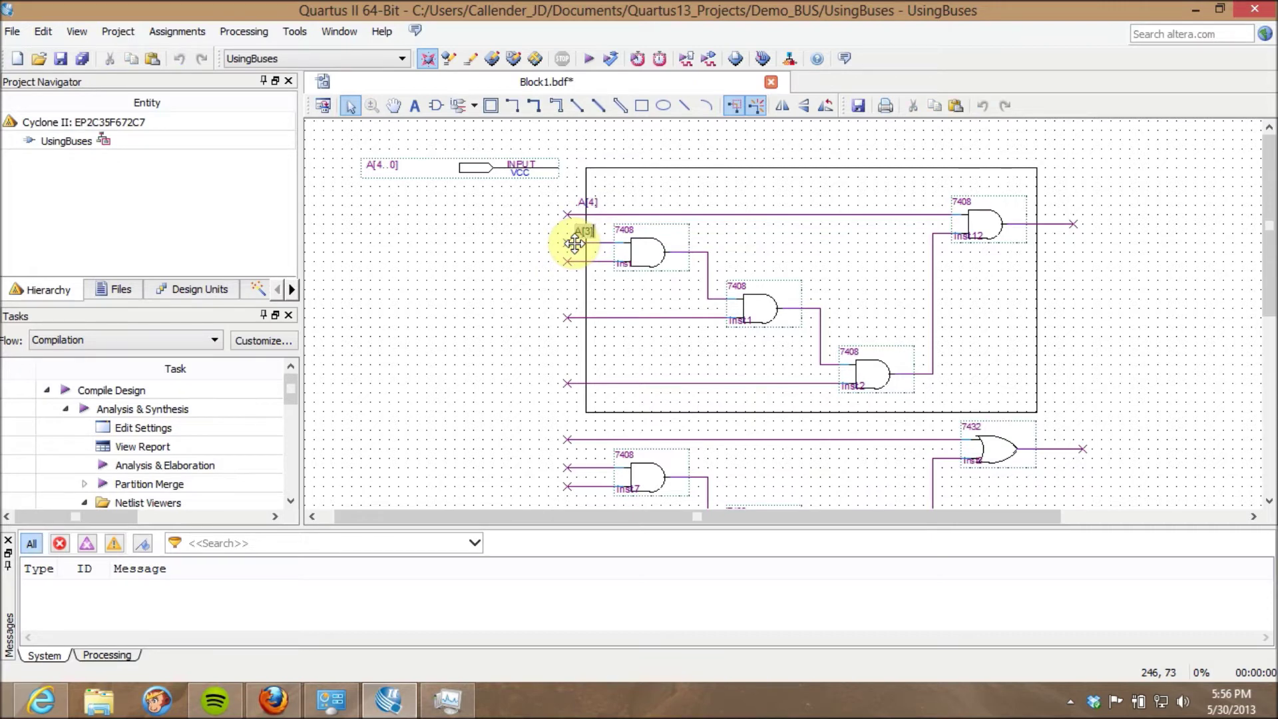
pyautogui.click(582, 263)
pyautogui.click(578, 262)
pyautogui.write('A[2')
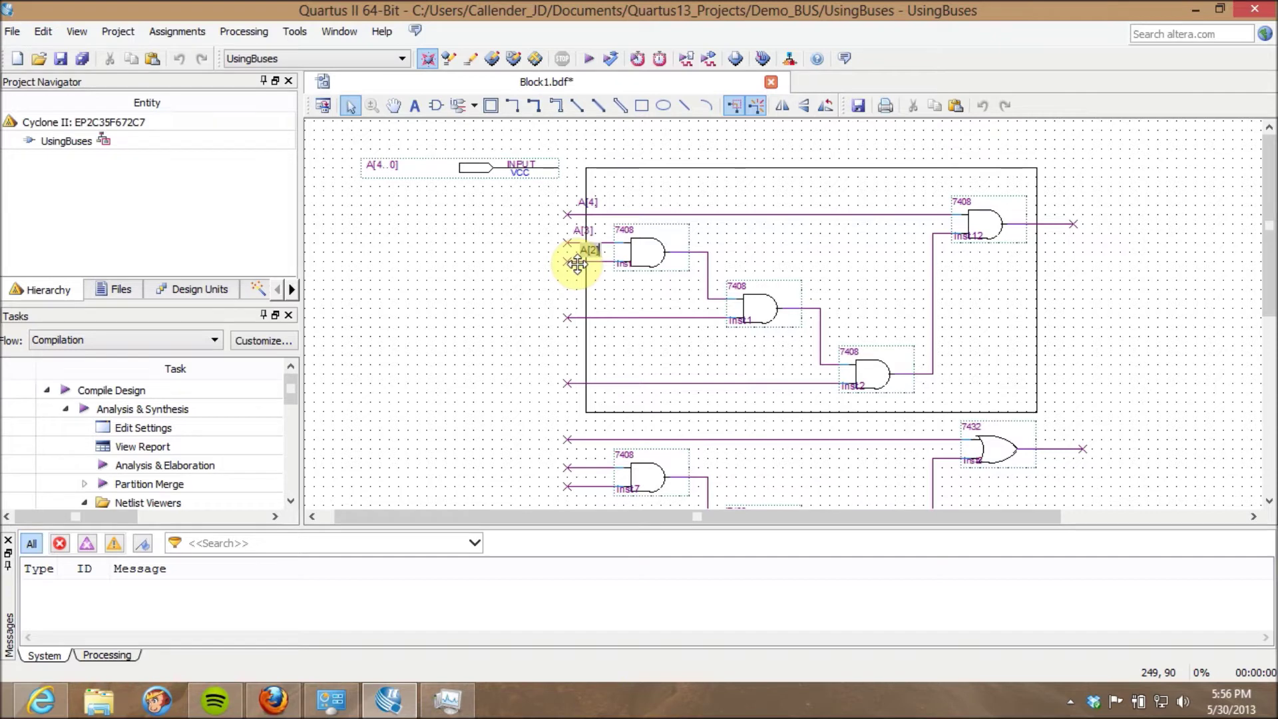
pyautogui.click(573, 317)
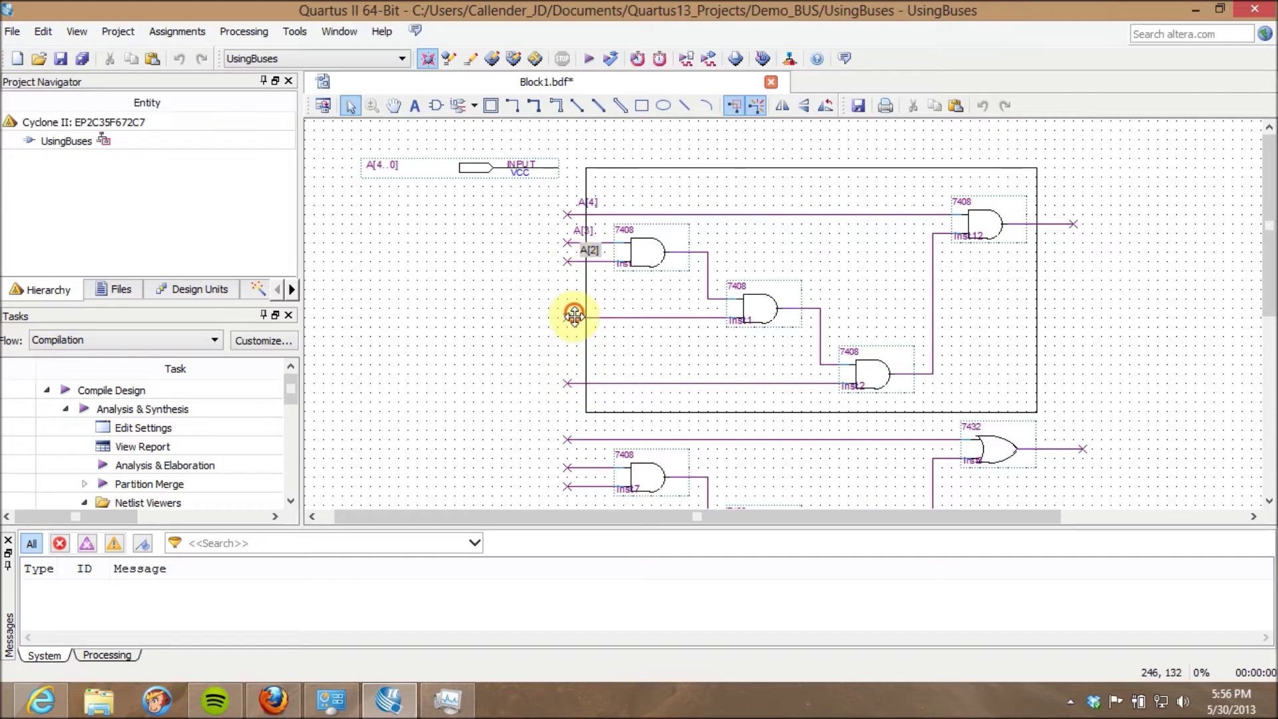
pyautogui.write('A[1')
pyautogui.click(577, 383)
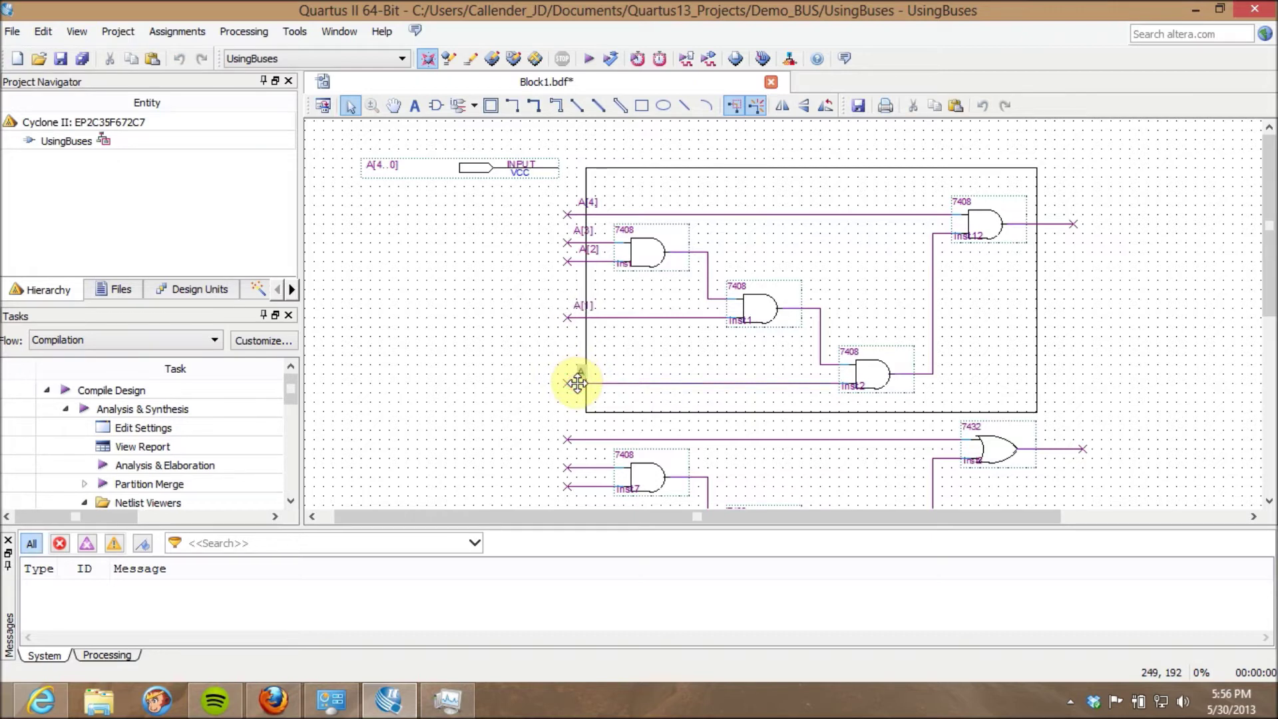
pyautogui.click(531, 371)
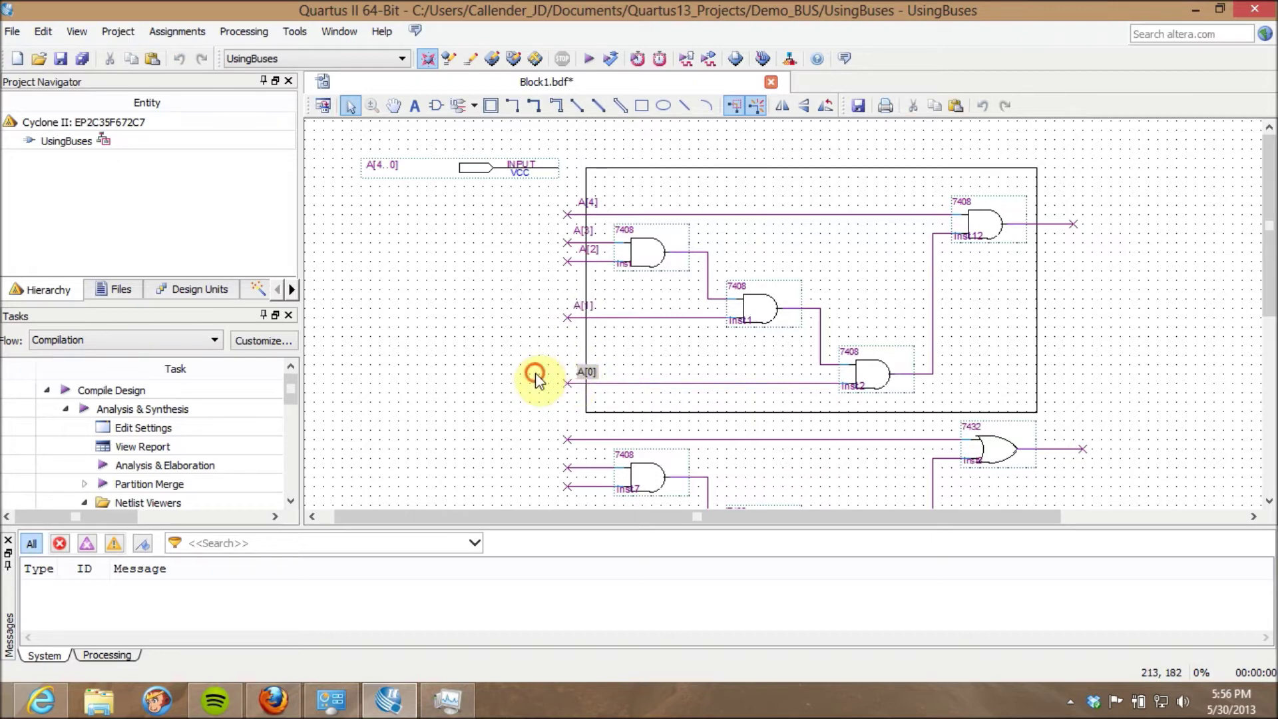
# - Delete the rectangle drawn around the upper AND-gate circuit
pyautogui.click(607, 168)
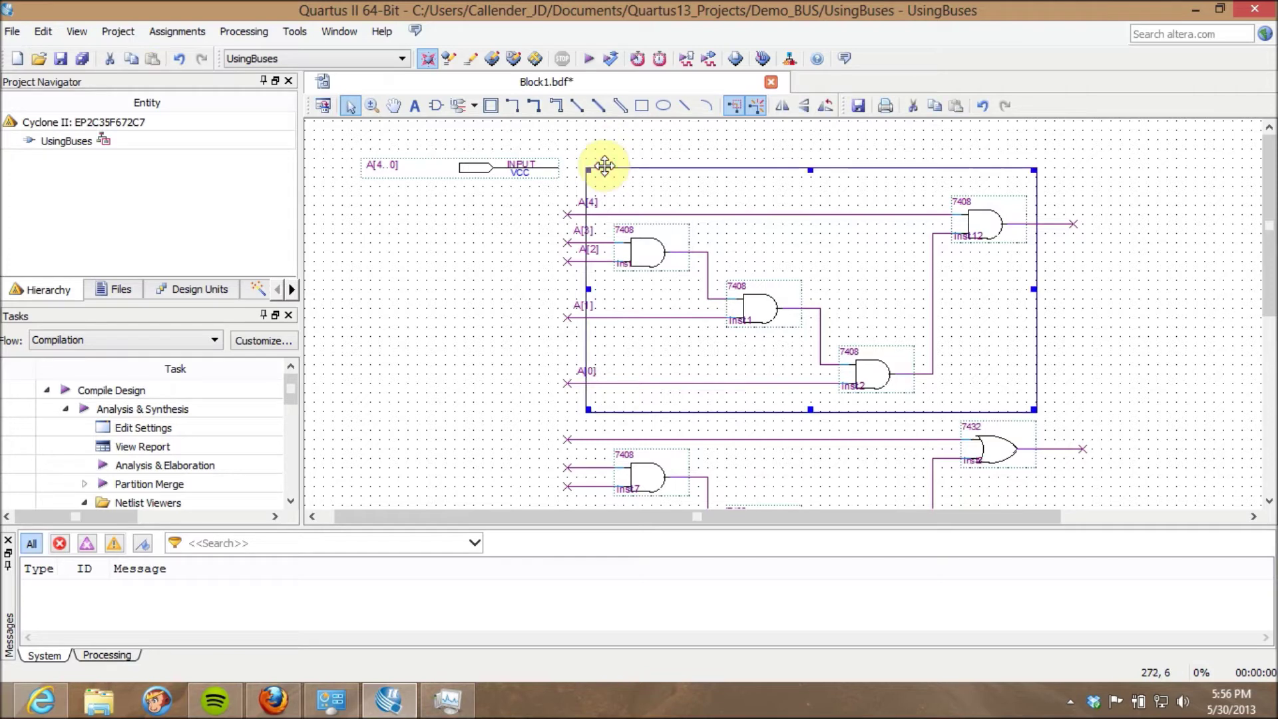
pyautogui.press('Delete')
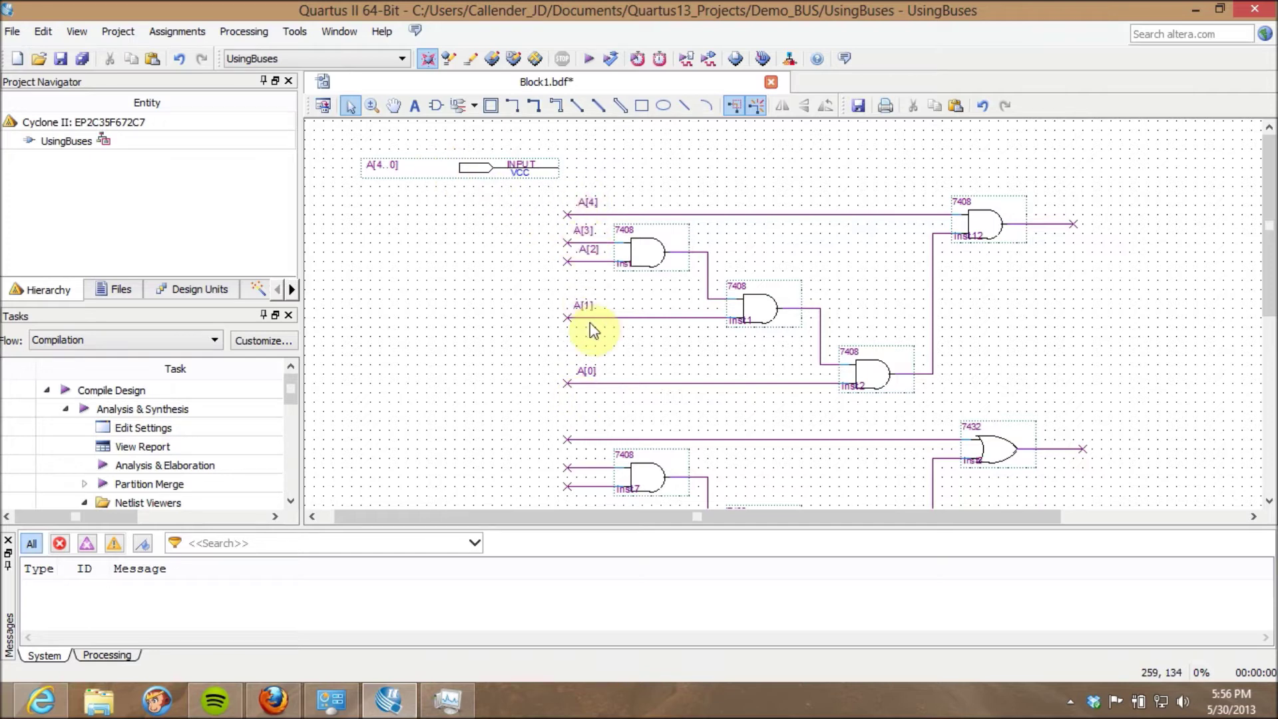
# - Move the A[4..0] input pin farther from the upper circuit and shift the A[2] label toward the outer end of its wire
pyautogui.click(457, 172)
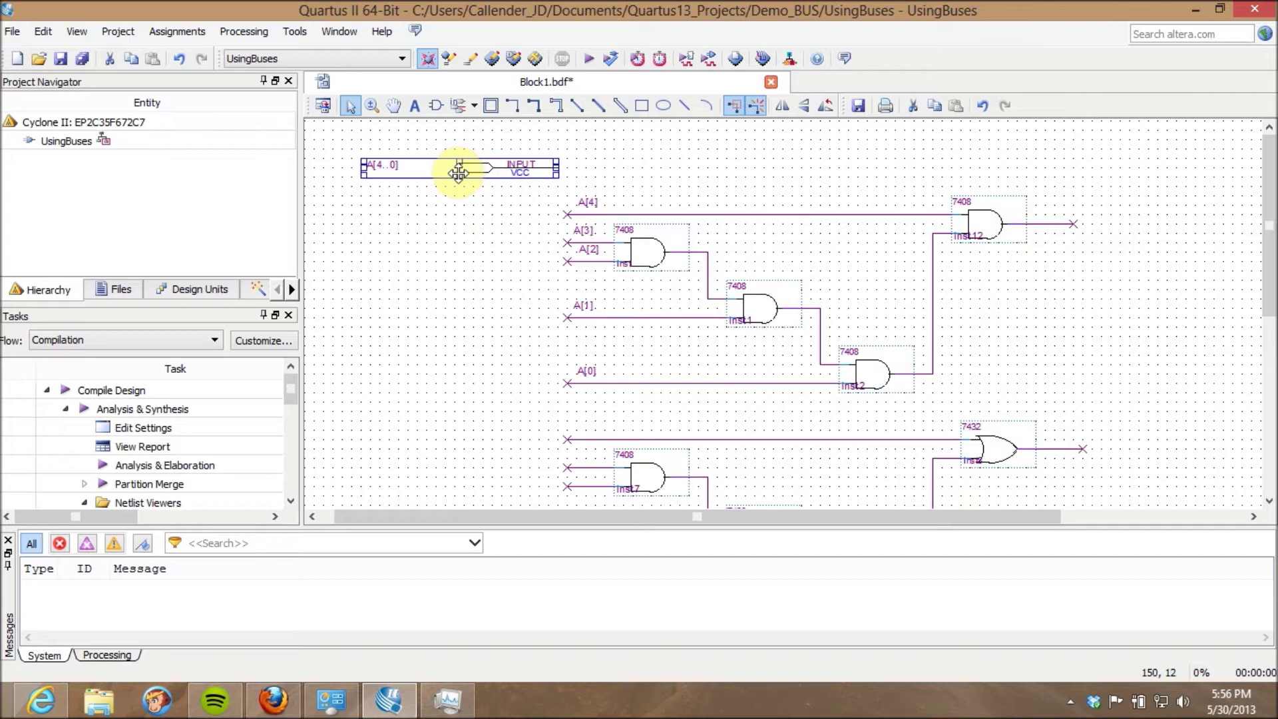
pyautogui.moveTo(457, 172); pyautogui.dragTo(414, 179)
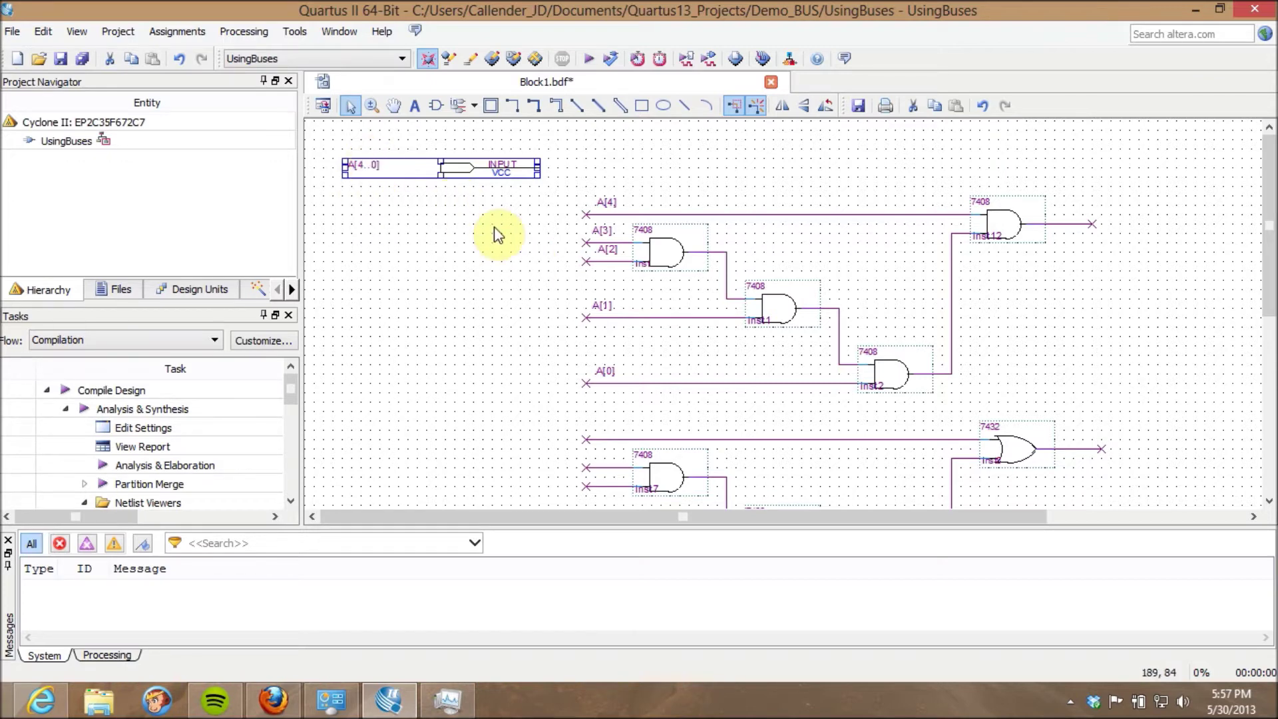
pyautogui.click(605, 251)
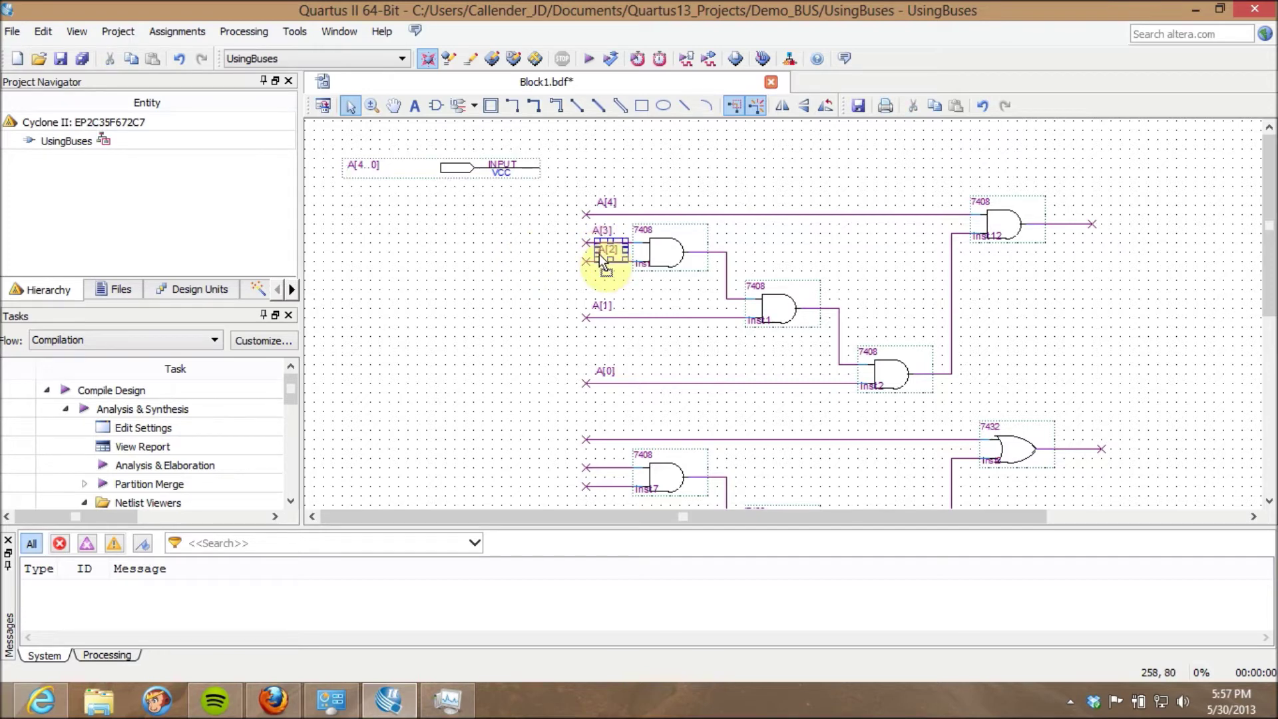
pyautogui.moveTo(601, 258); pyautogui.dragTo(592, 258)
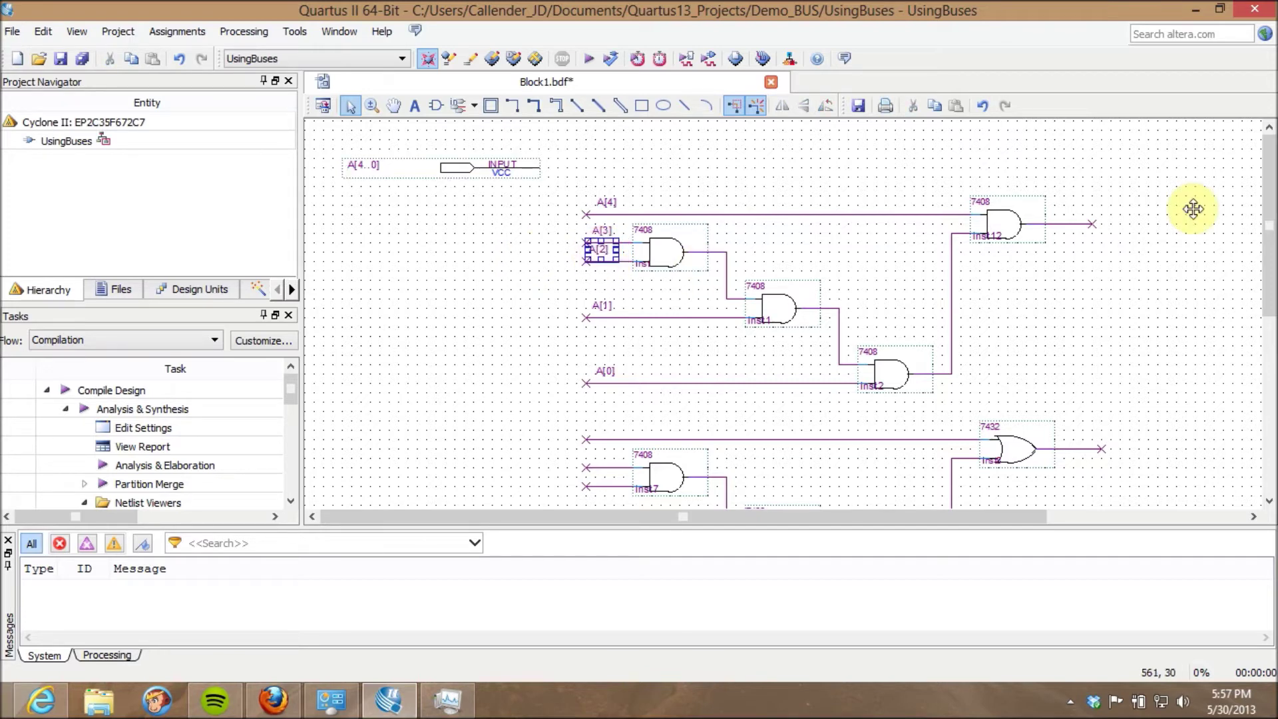
pyautogui.moveTo(1271, 254)
pyautogui.mouseDown()
pyautogui.moveTo(1272, 271)
pyautogui.moveTo(1269, 256)
pyautogui.mouseUp()
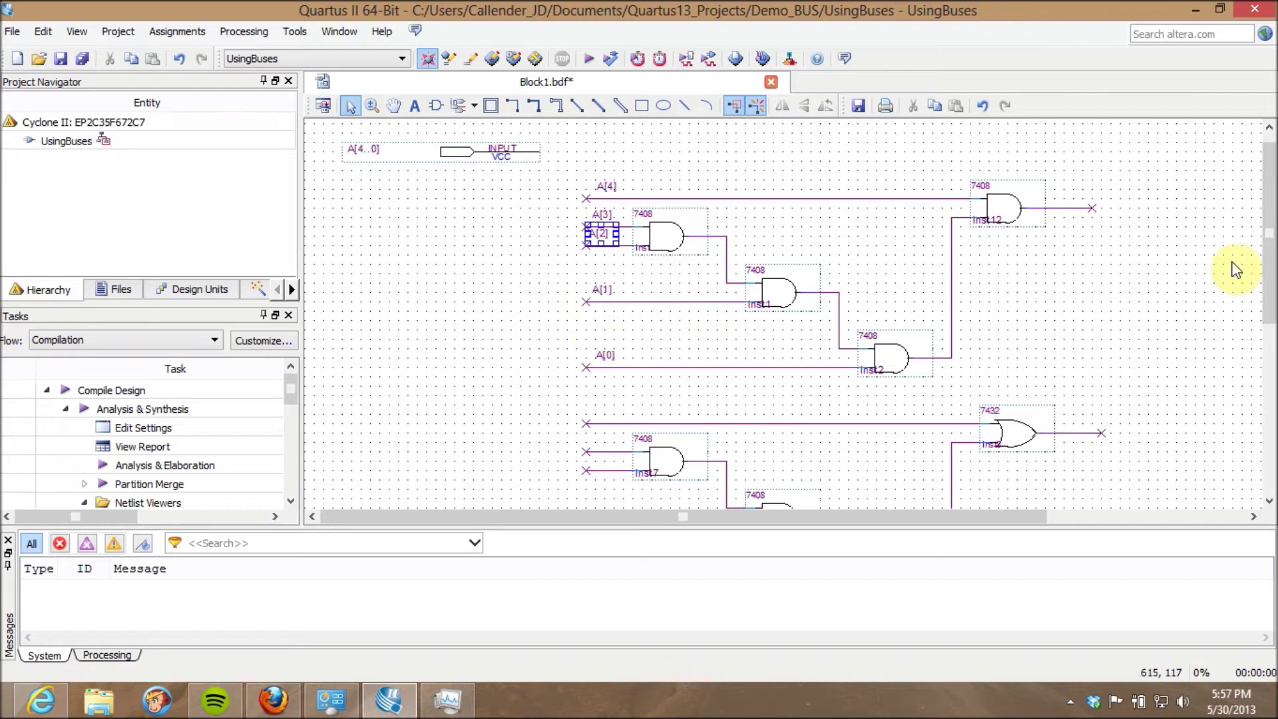
pyautogui.moveTo(1272, 257); pyautogui.dragTo(965, 363)
pyautogui.click(565, 237)
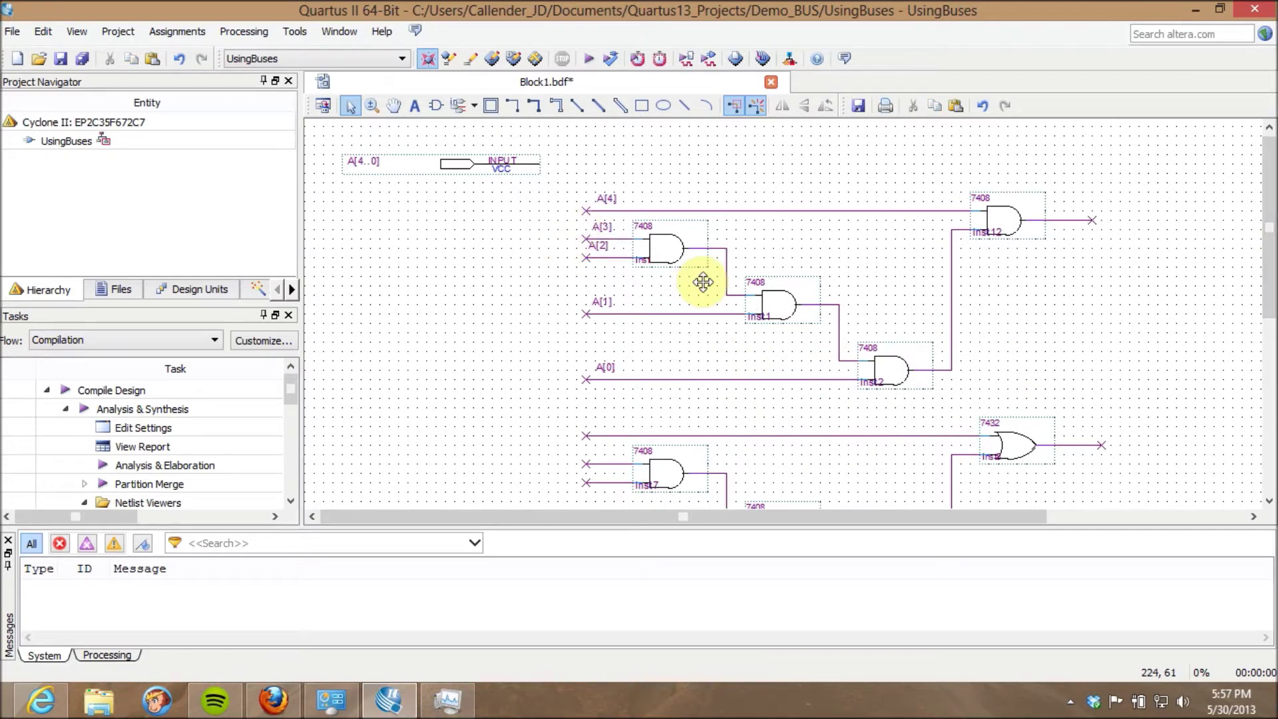
# - Place an output pin just above the output wire of the upper circuit's final AND gate
pyautogui.moveTo(1268, 247); pyautogui.dragTo(1255, 176)
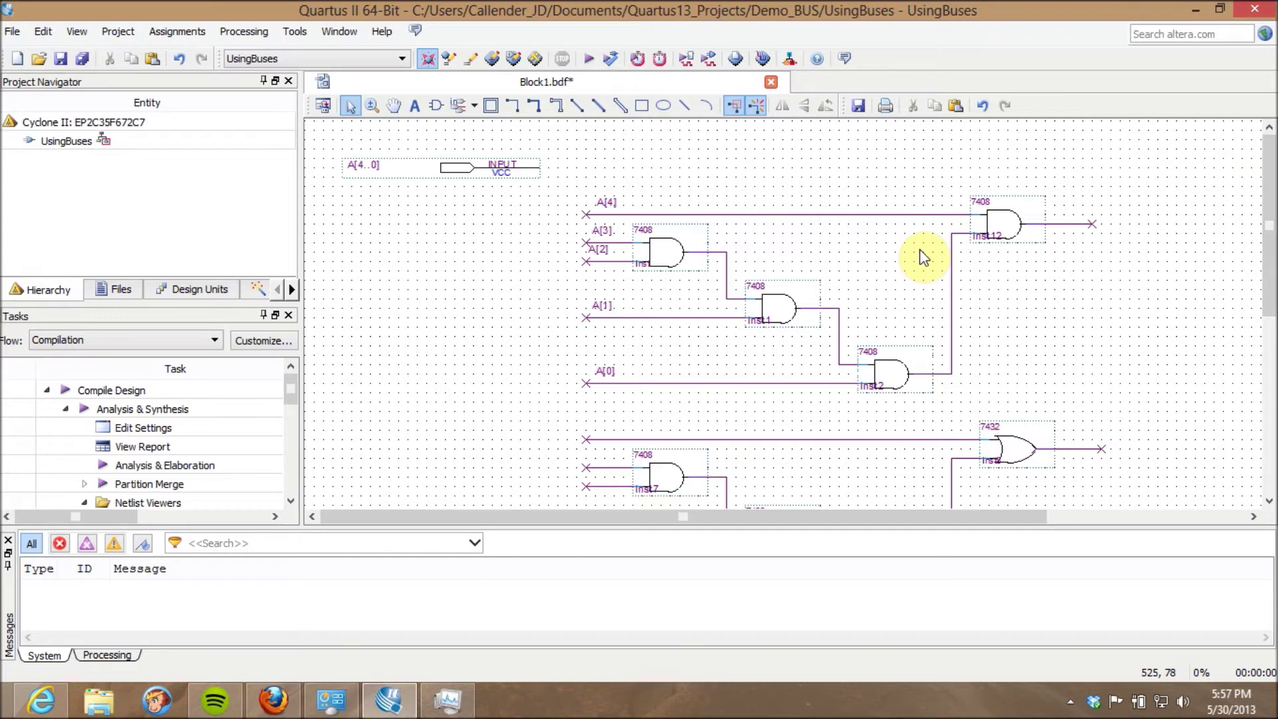
pyautogui.moveTo(1265, 258)
pyautogui.mouseDown()
pyautogui.moveTo(1268, 270)
pyautogui.moveTo(1267, 235)
pyautogui.mouseUp()
pyautogui.click(474, 106)
pyautogui.click(486, 146)
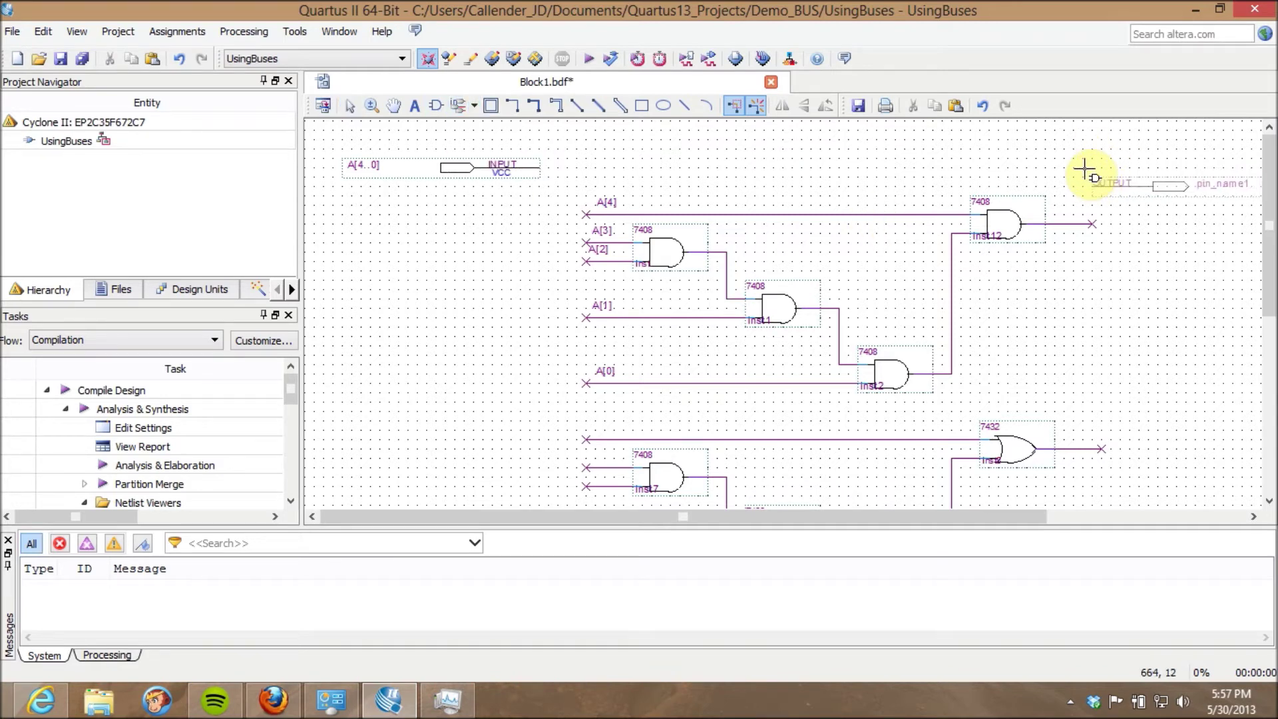
pyautogui.click(1084, 173)
# - Draw a rectangle around the gate circuits and undo it
pyautogui.click(641, 105)
pyautogui.moveTo(615, 152); pyautogui.dragTo(1044, 383)
pyautogui.moveTo(1268, 328); pyautogui.dragTo(1268, 193)
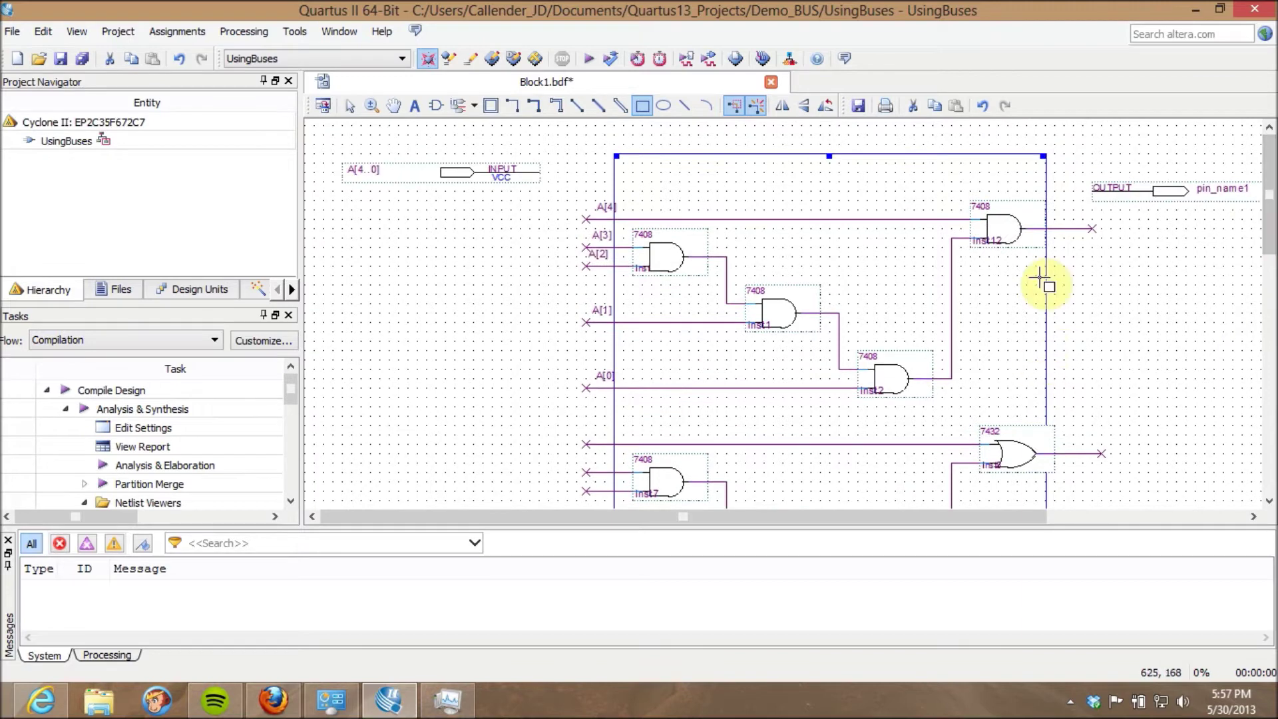
pyautogui.click(1043, 155)
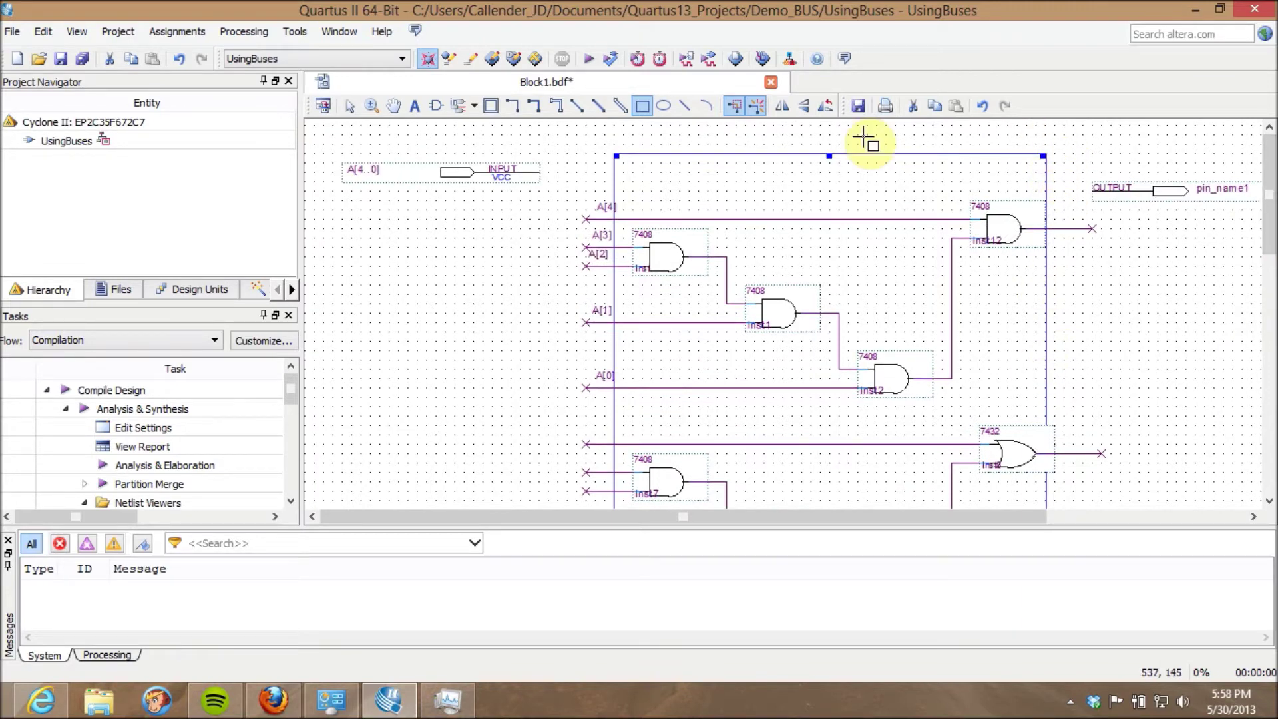
pyautogui.hotkey('ctrl', 'z')
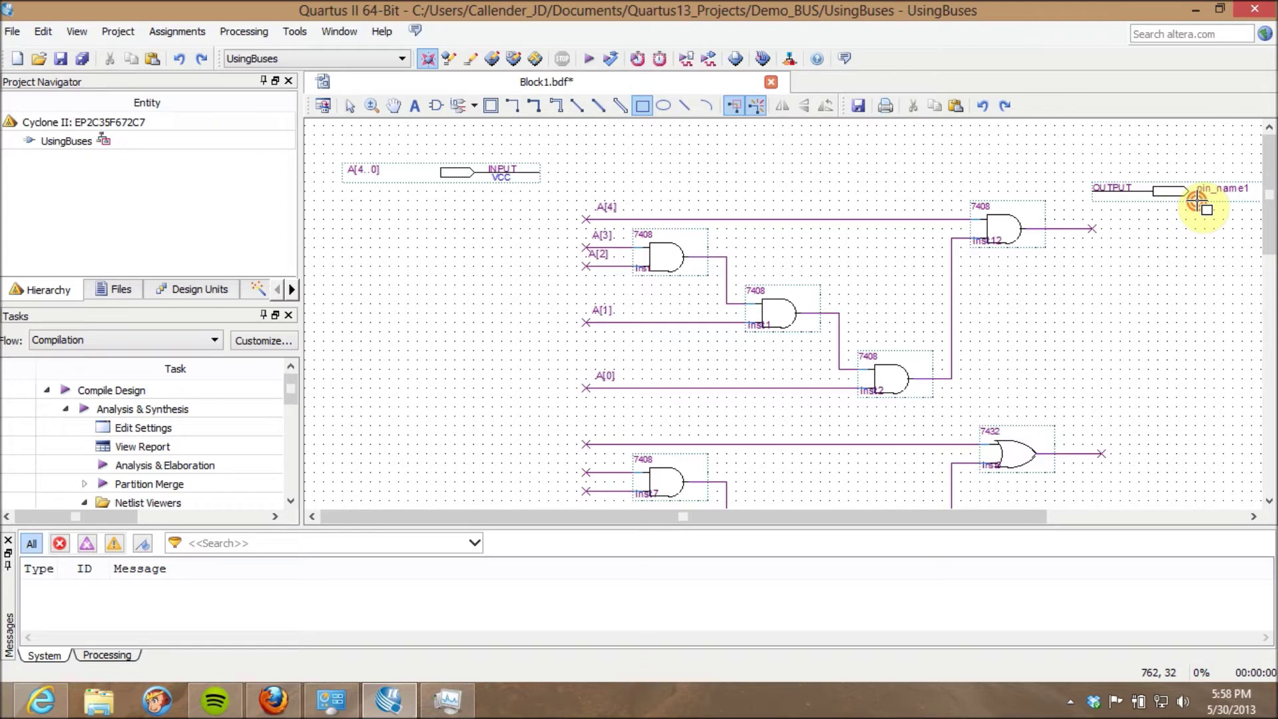
# - Rename the new output pin as the bus O[2..0]
pyautogui.click(1198, 191)
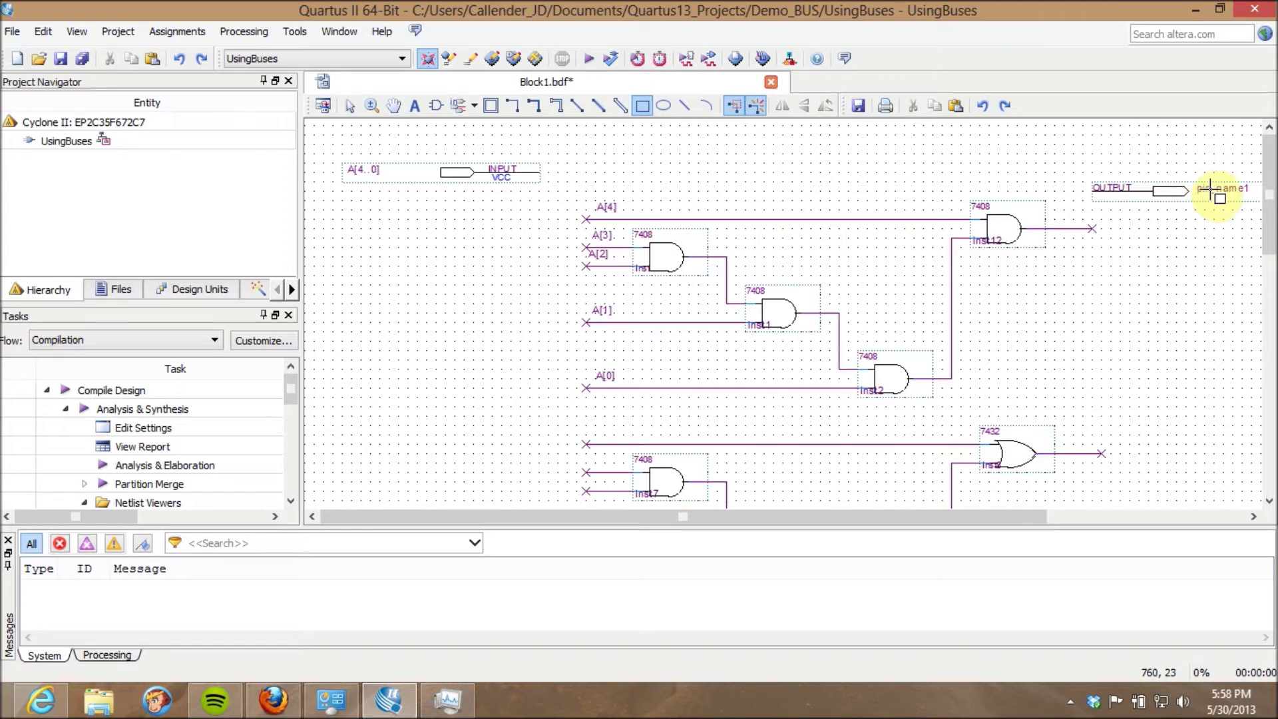
pyautogui.click(349, 105)
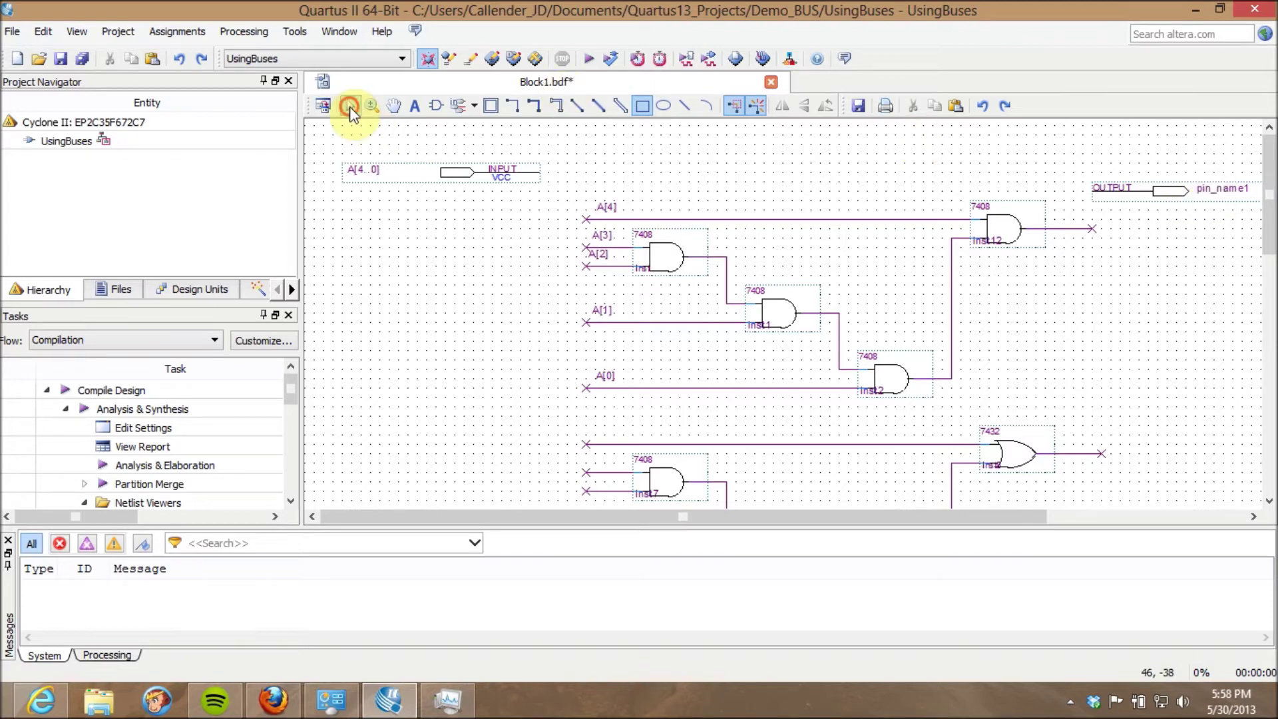
pyautogui.doubleClick(1209, 193)
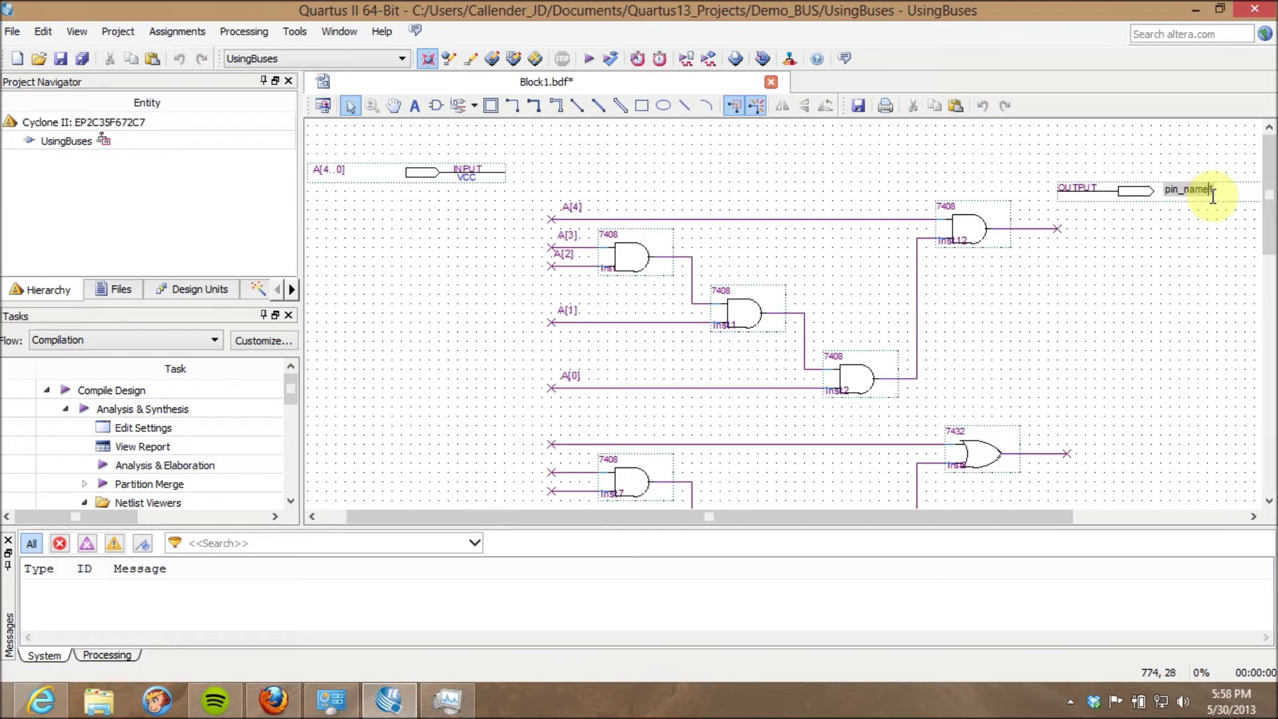
pyautogui.click(1180, 191)
pyautogui.doubleClick(1183, 189)
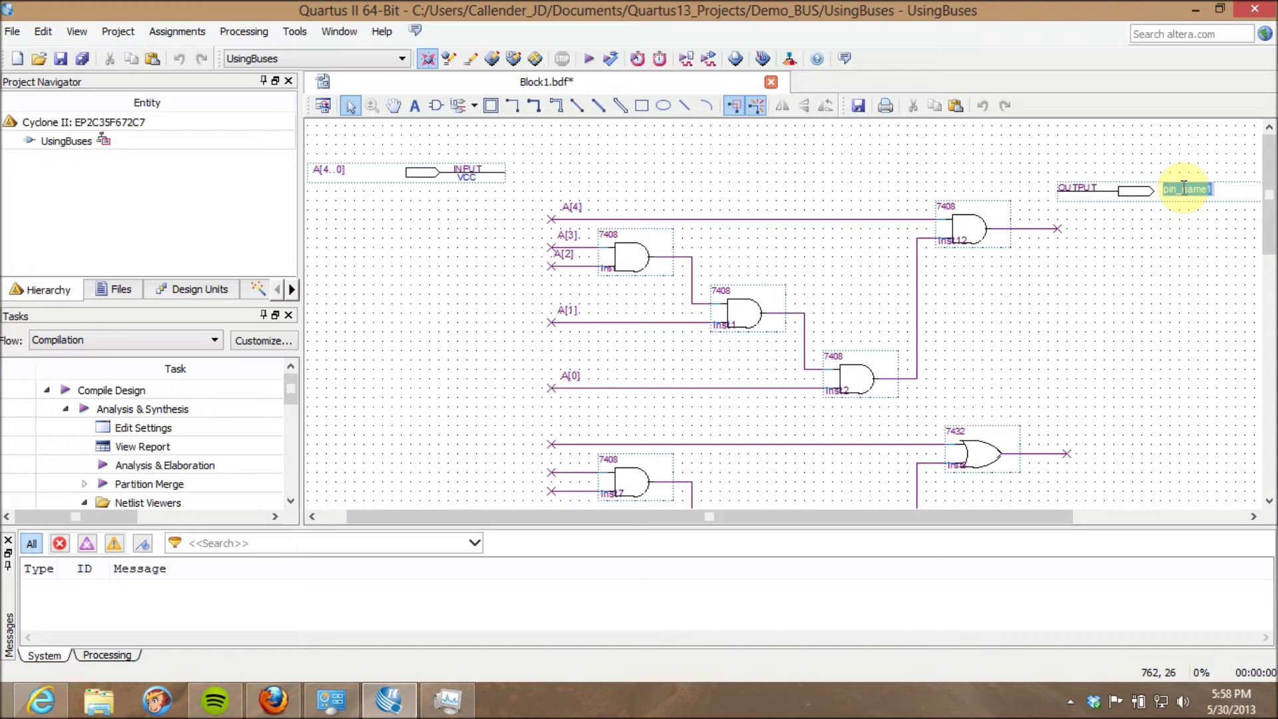
pyautogui.write('O[2..0')
pyautogui.click(1170, 229)
# - Name the final output wires of the upper, middle and lower circuits O[2], O[1] and O[0]
pyautogui.click(1032, 228)
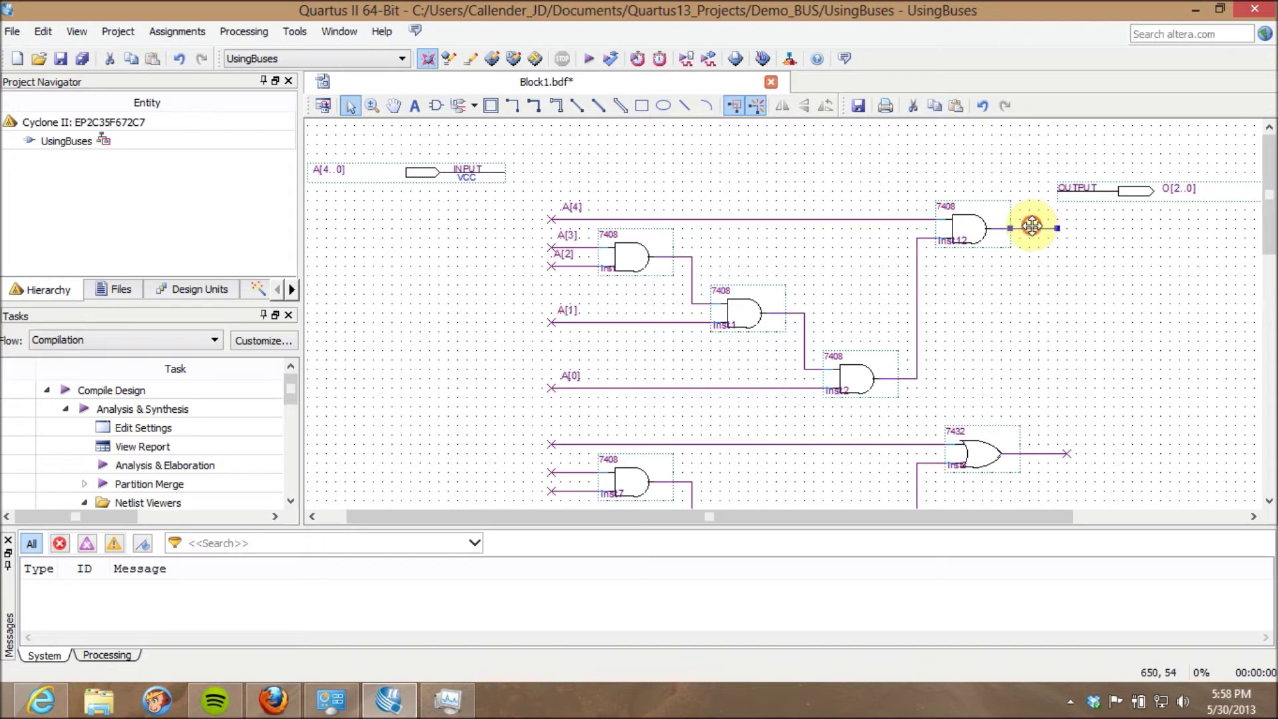
pyautogui.write('O[2')
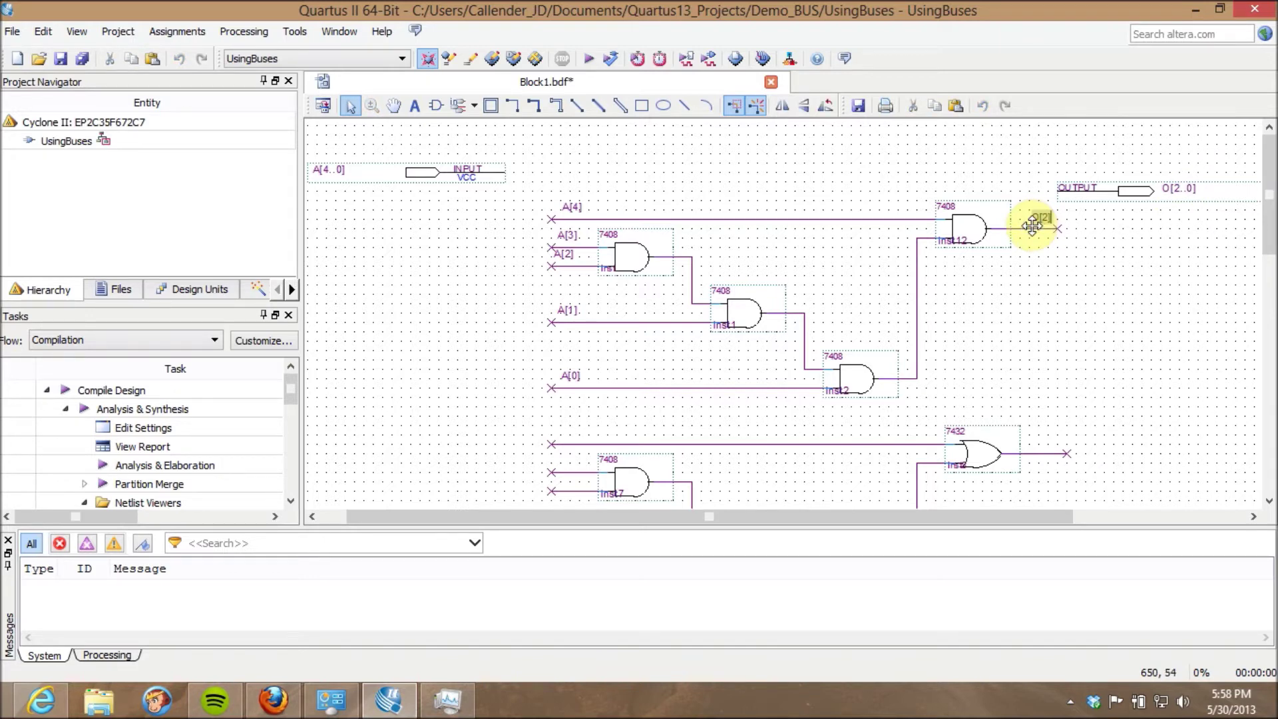
pyautogui.click(1038, 450)
pyautogui.write('O[1]')
pyautogui.click(1087, 477)
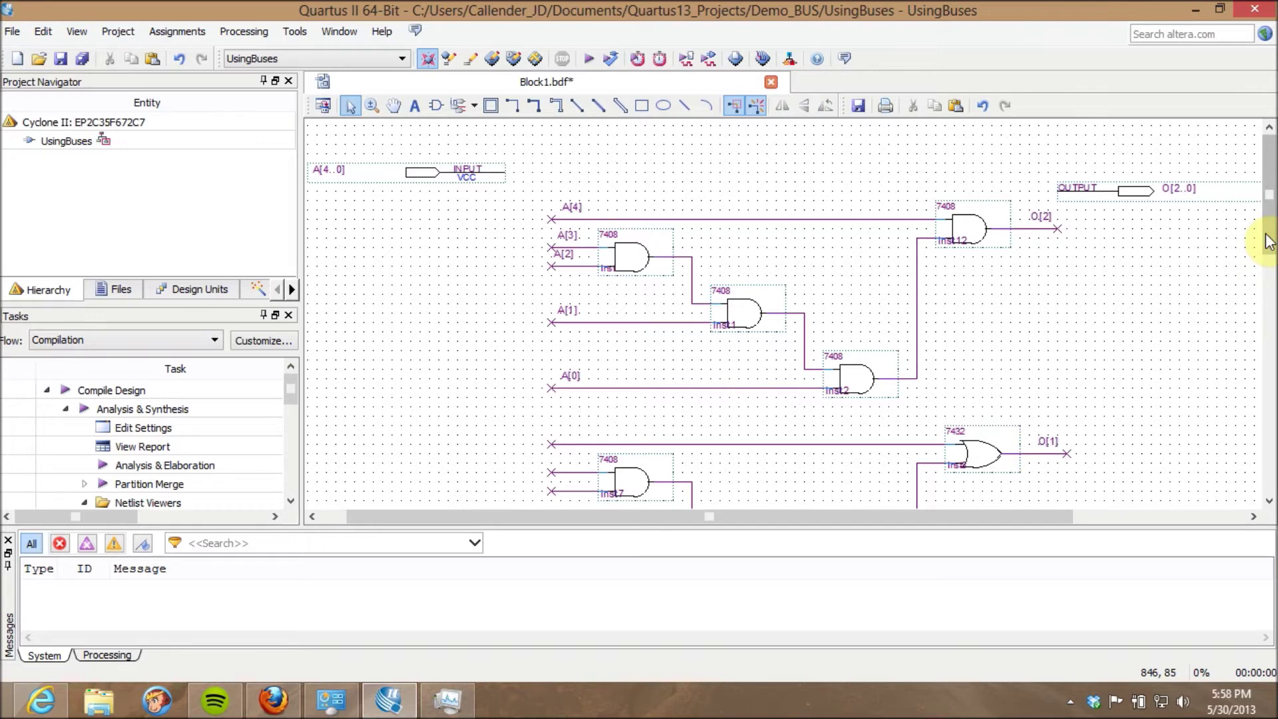
pyautogui.scroll(-10, 1268, 379)
pyautogui.click(1048, 244)
pyautogui.click(1047, 243)
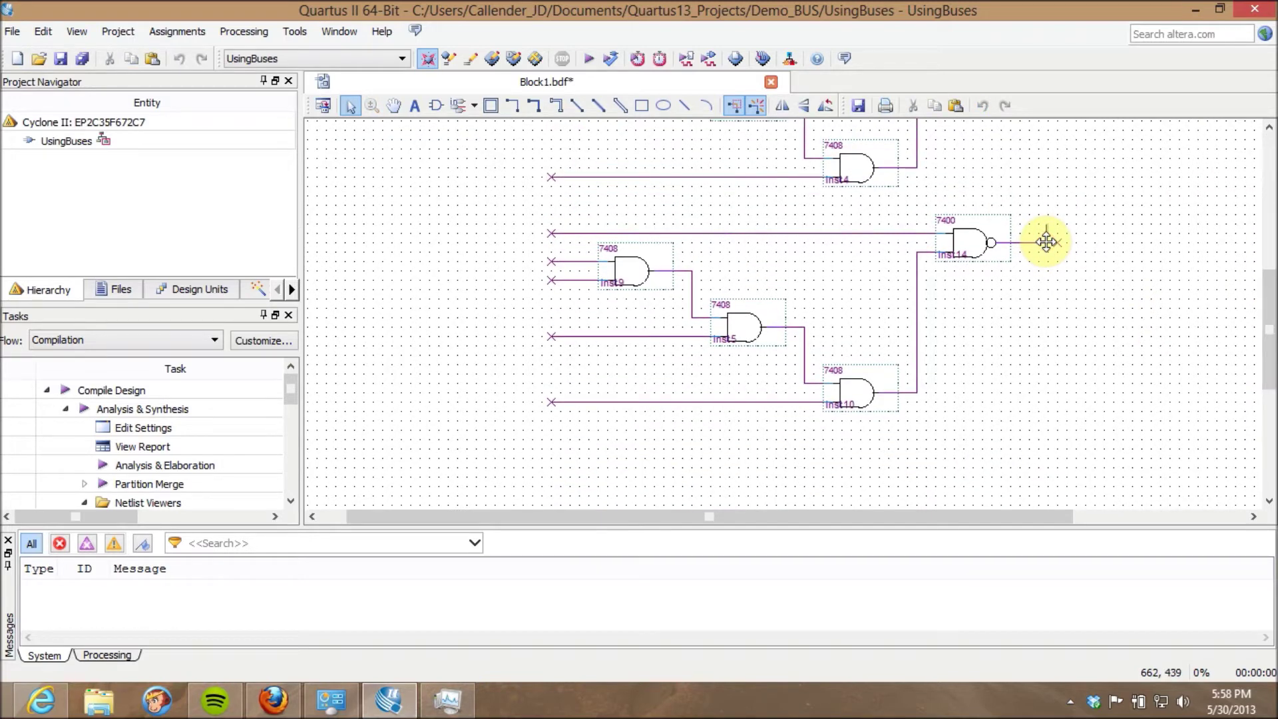
pyautogui.write('O[0]')
pyautogui.click(1064, 300)
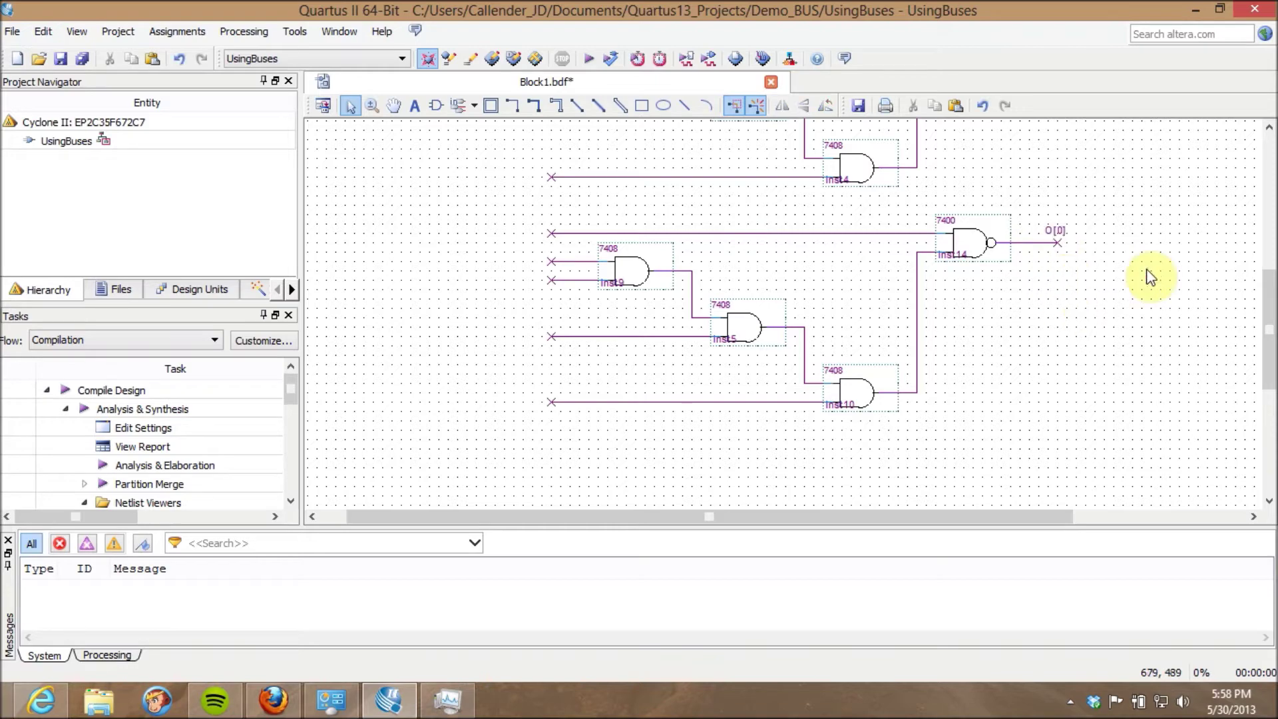
# - Draw a rectangle over the upper gate circuit, starting above its A[4] wire
pyautogui.moveTo(1272, 333); pyautogui.dragTo(1271, 176)
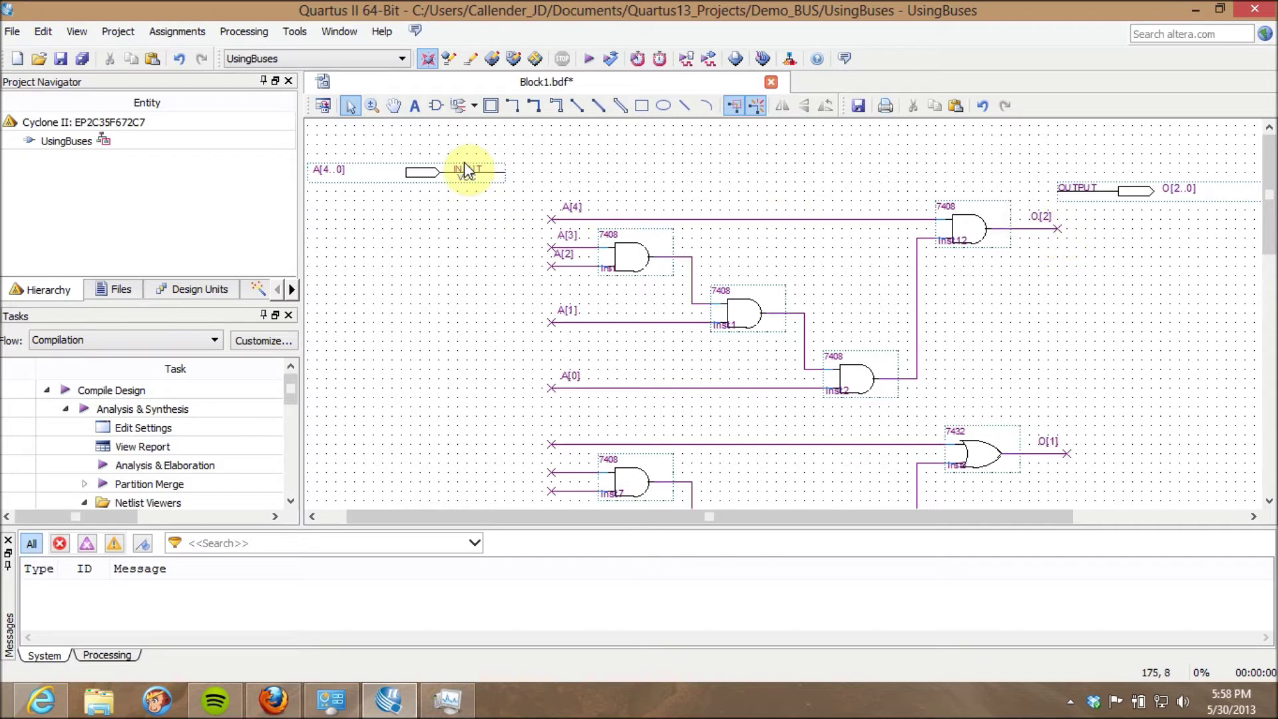
pyautogui.moveTo(566, 517); pyautogui.dragTo(526, 518)
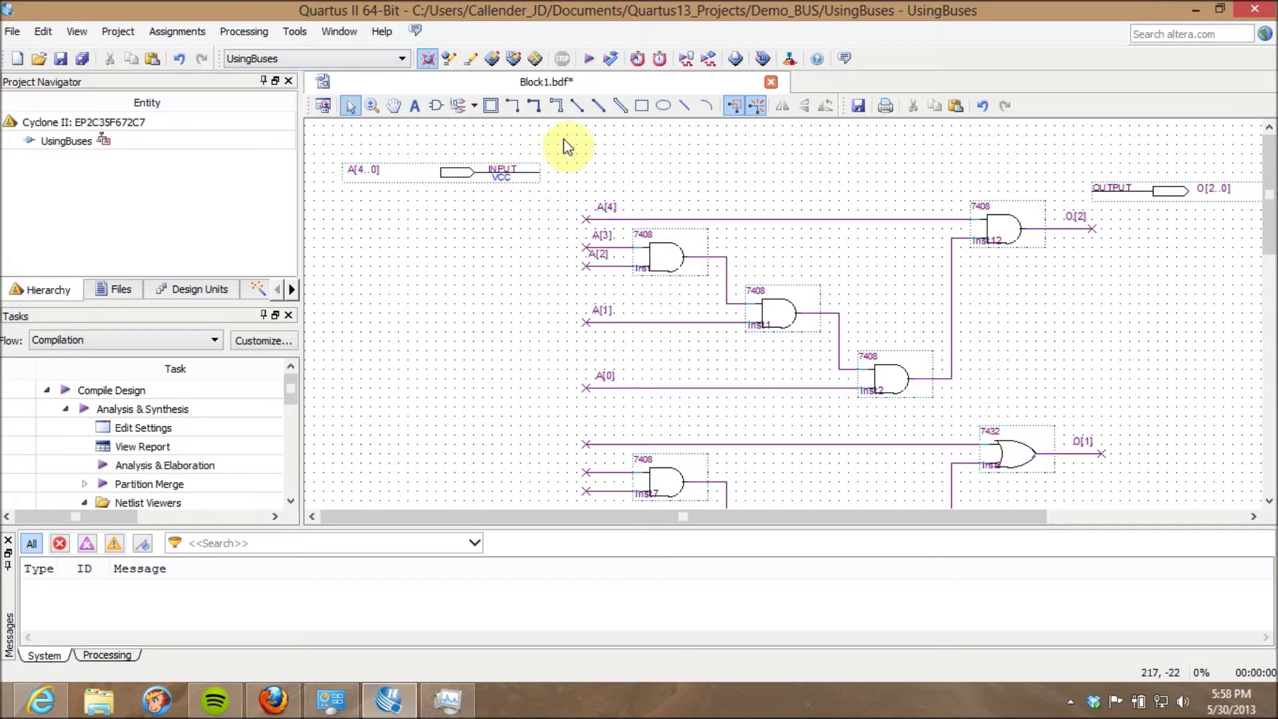
pyautogui.click(642, 105)
pyautogui.moveTo(546, 145); pyautogui.dragTo(744, 353)
pyautogui.moveTo(776, 516); pyautogui.dragTo(1055, 538)
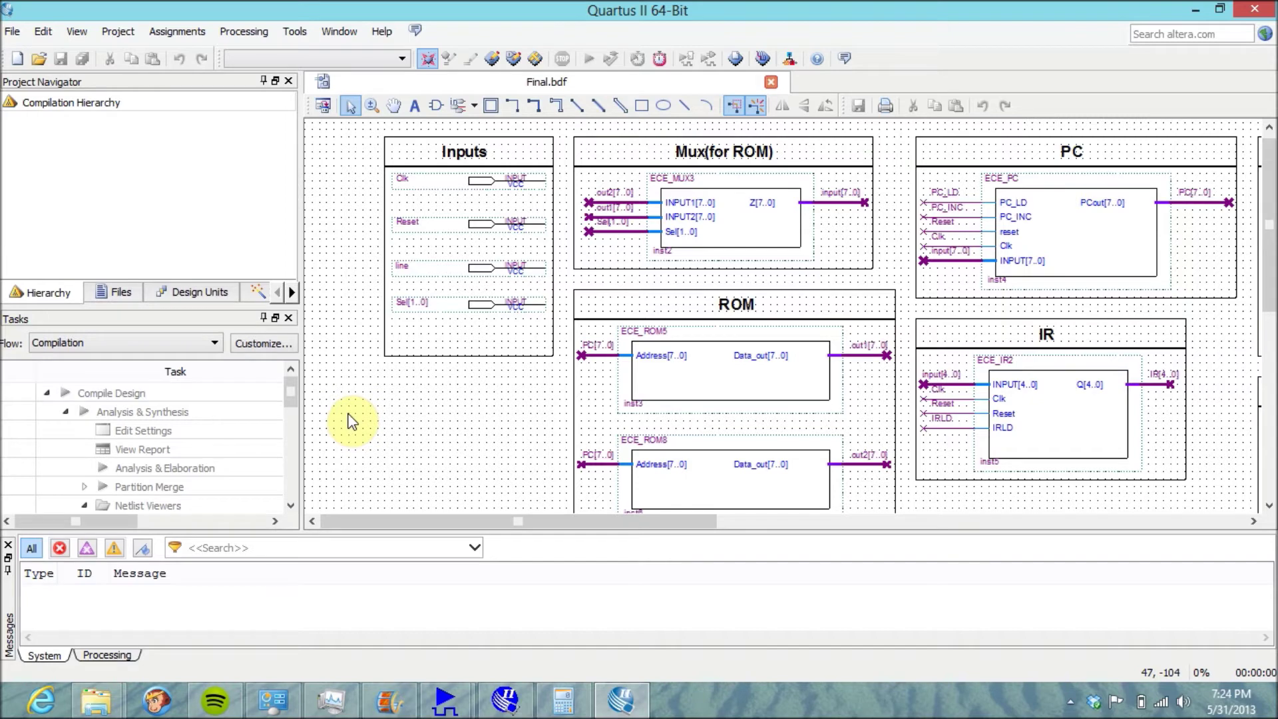
# - Detach the Final.bdf block diagram into its own window and maximize it
pyautogui.click(323, 107)
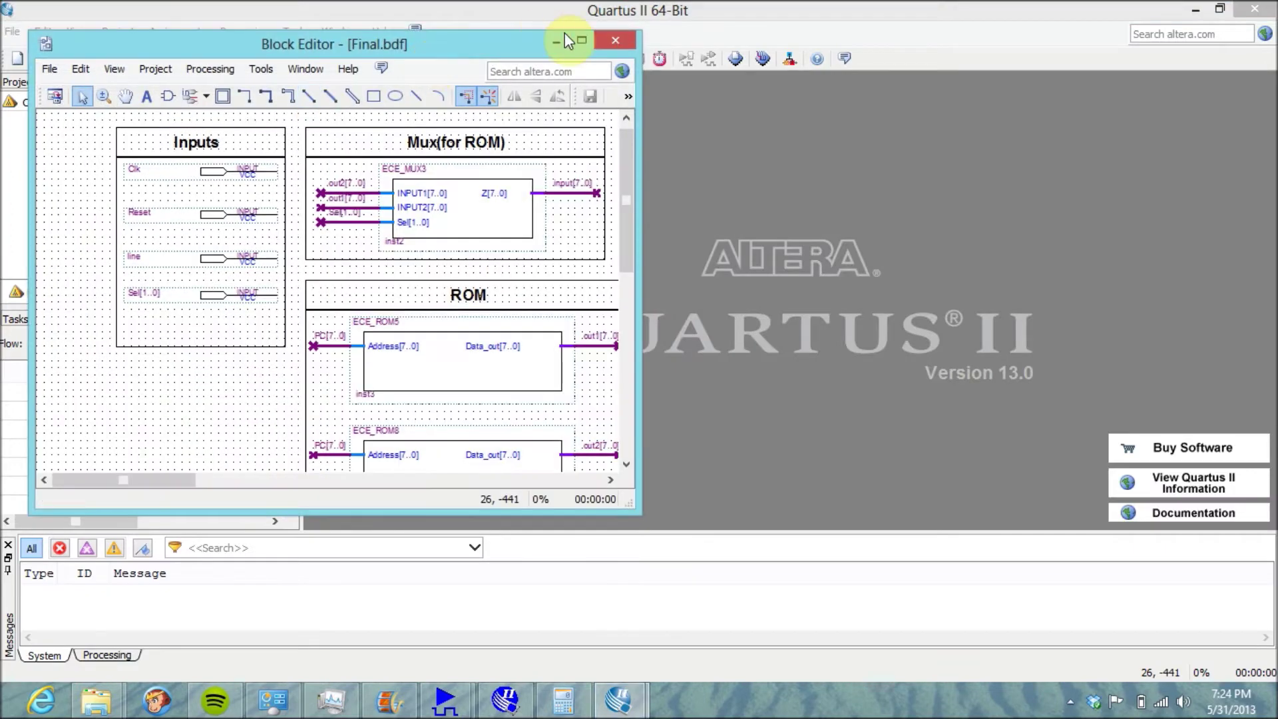
pyautogui.click(579, 41)
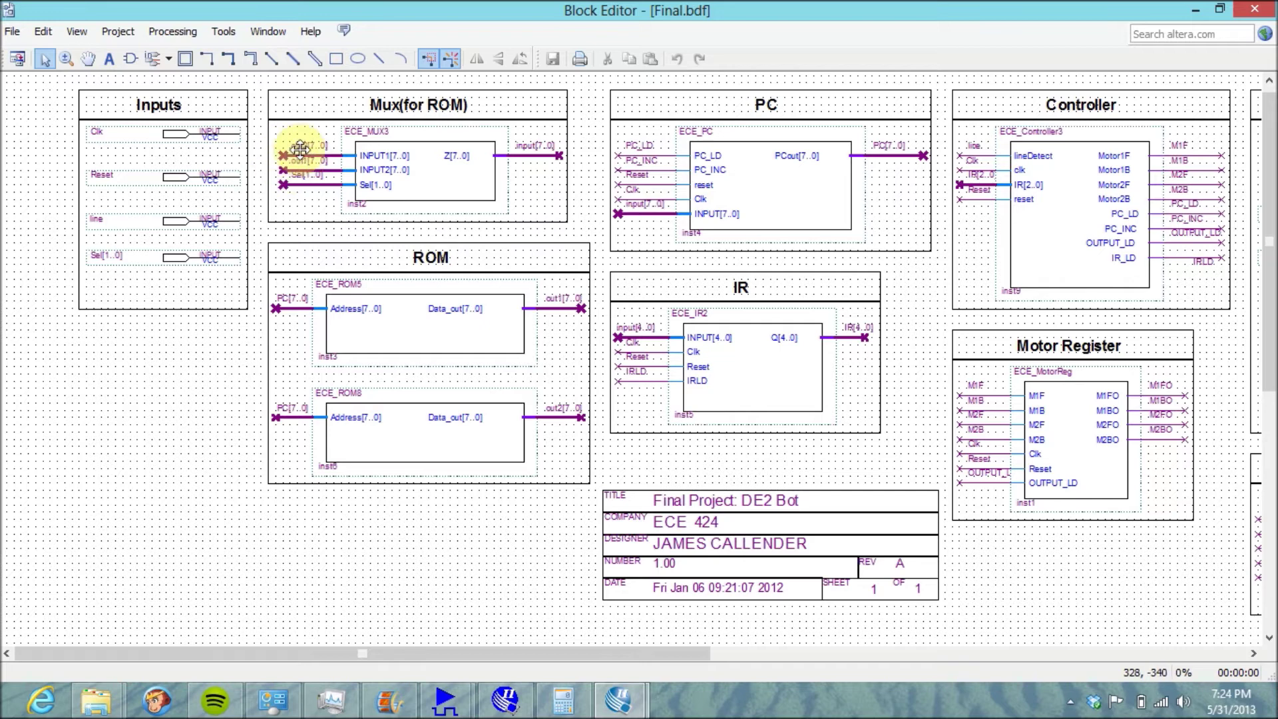
# - Draw a short horizontal bus line below the Inputs block and a thin node line just above it
pyautogui.click(228, 62)
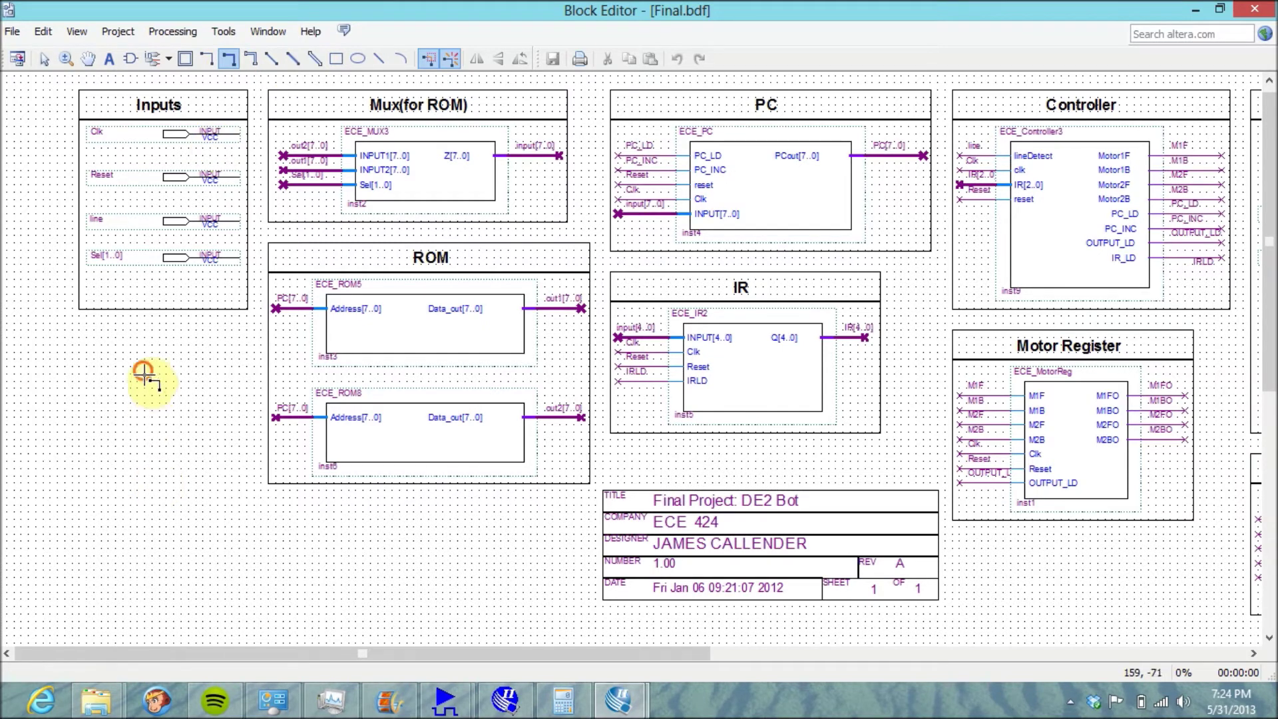
pyautogui.moveTo(144, 373); pyautogui.dragTo(212, 373)
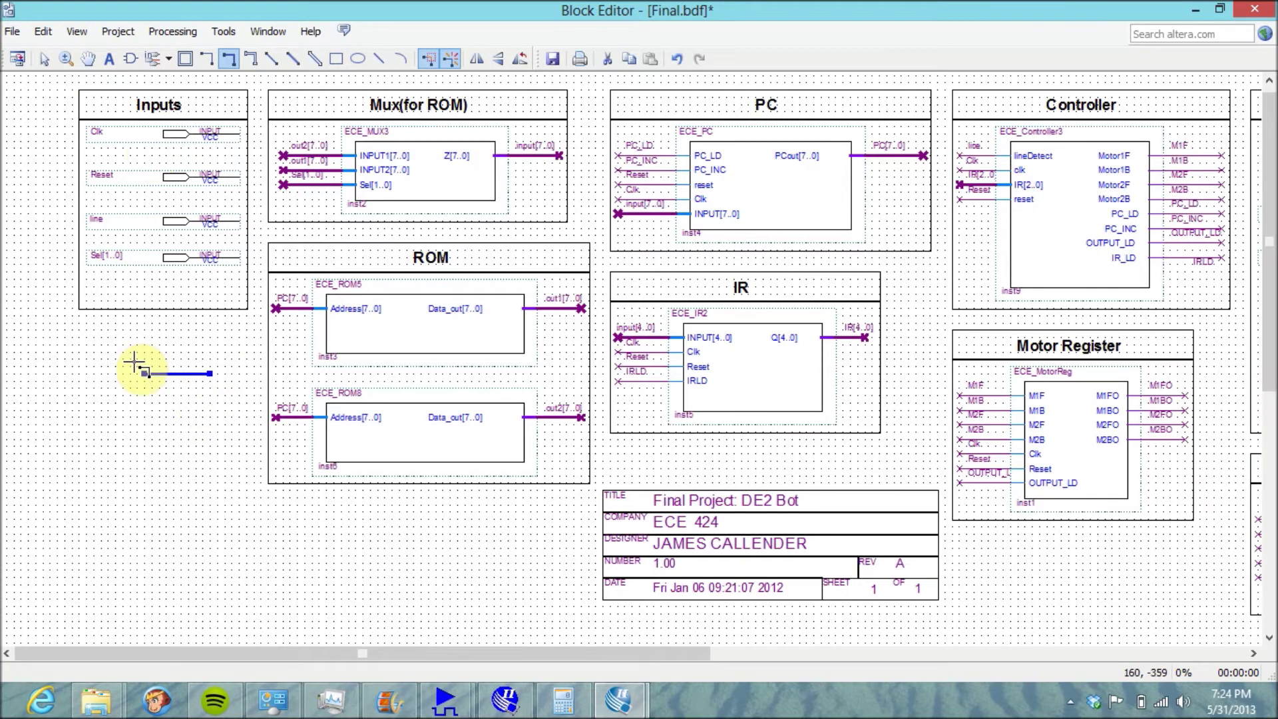
pyautogui.click(207, 58)
pyautogui.moveTo(144, 351); pyautogui.dragTo(195, 351)
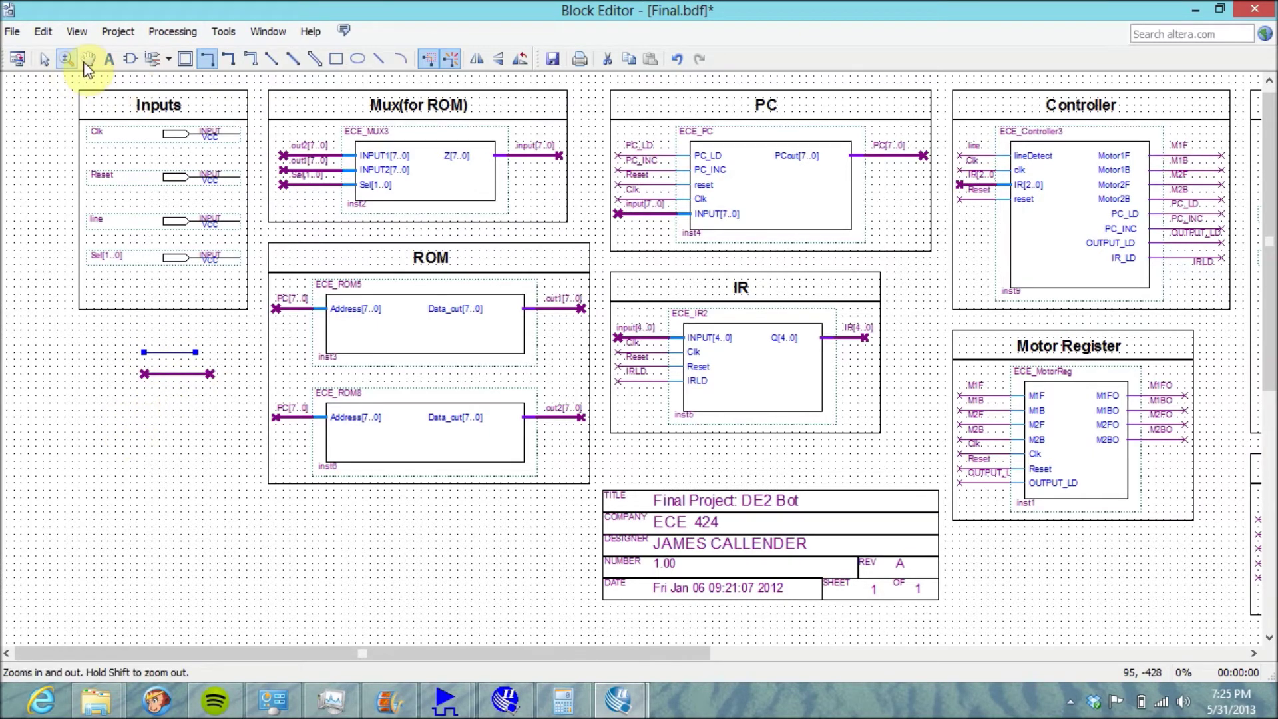
# - Delete the bus line and node line drawn below the Inputs block
pyautogui.click(45, 58)
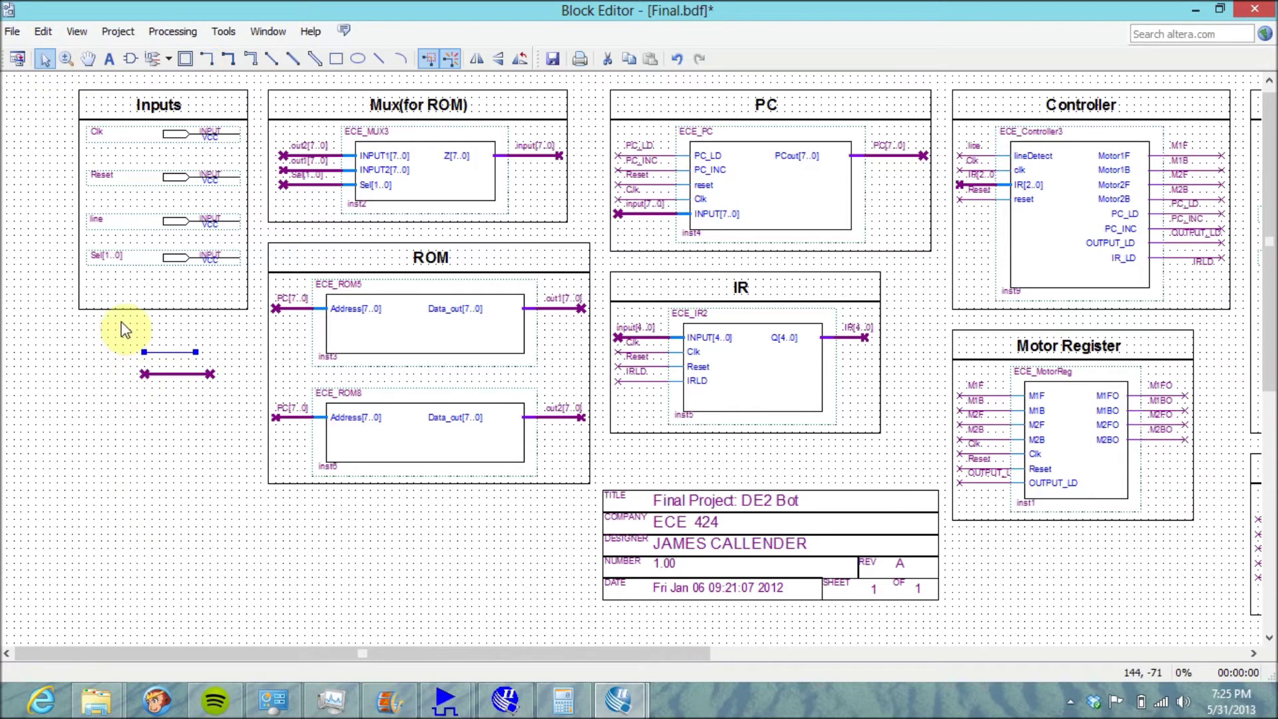
pyautogui.moveTo(121, 328); pyautogui.dragTo(229, 402)
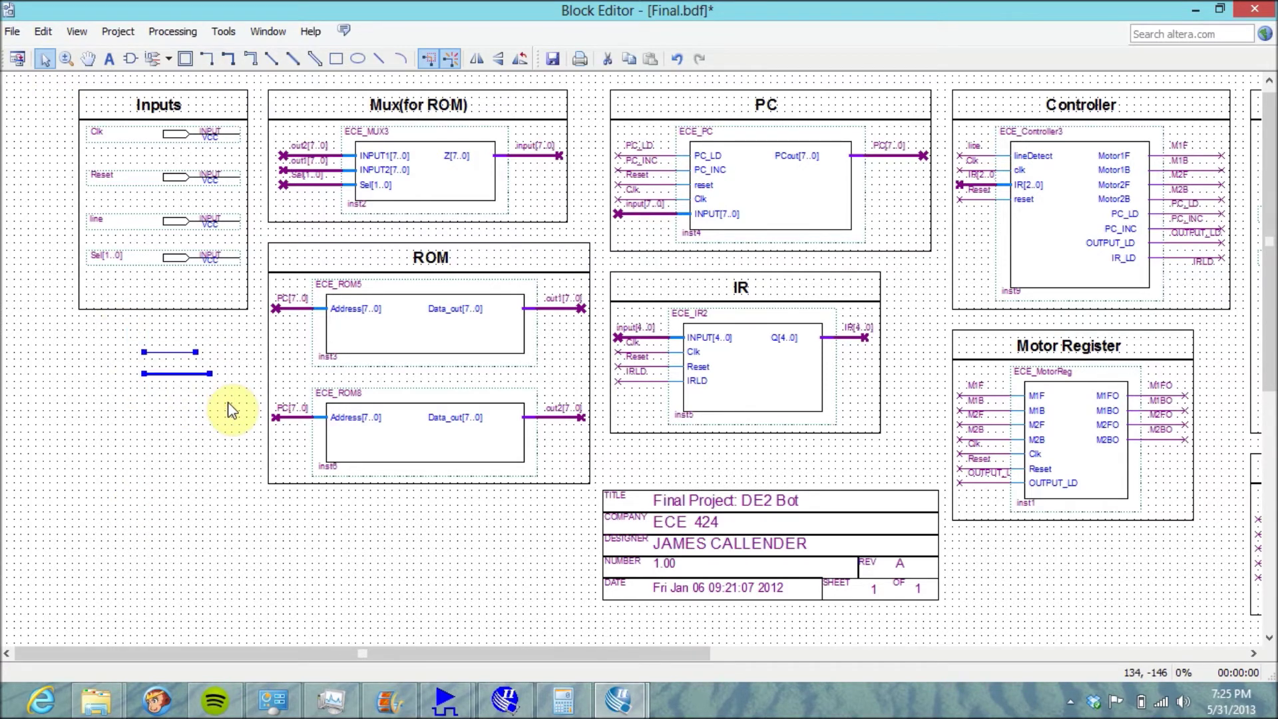
pyautogui.press('Delete')
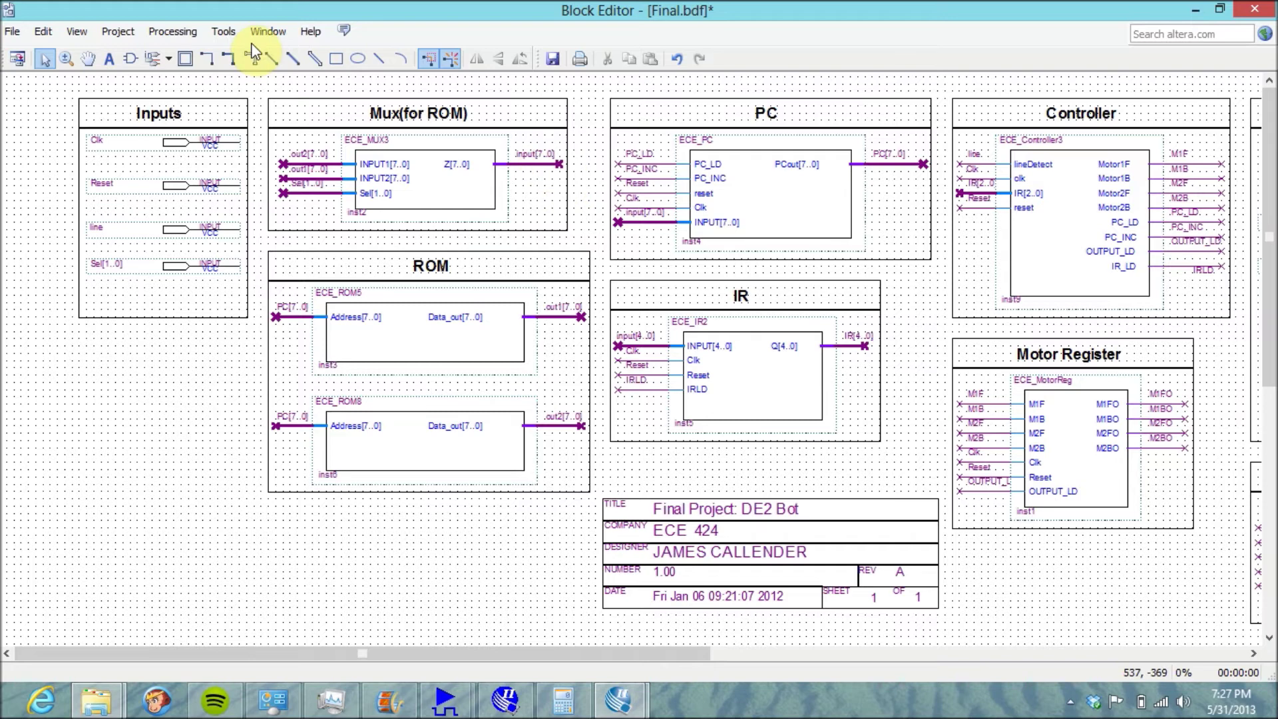
# - Zoom in on the IR and PC blocks to examine the names and widths of their input buses
pyautogui.click(66, 60)
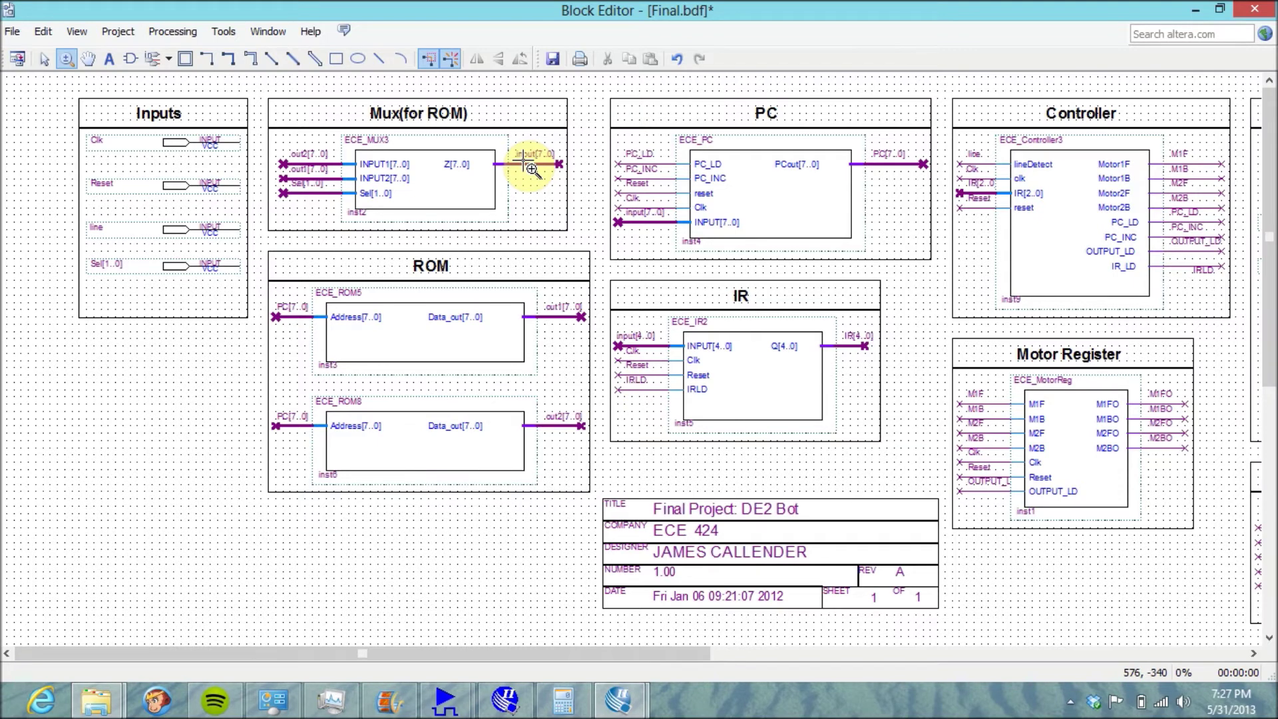
pyautogui.click(653, 381)
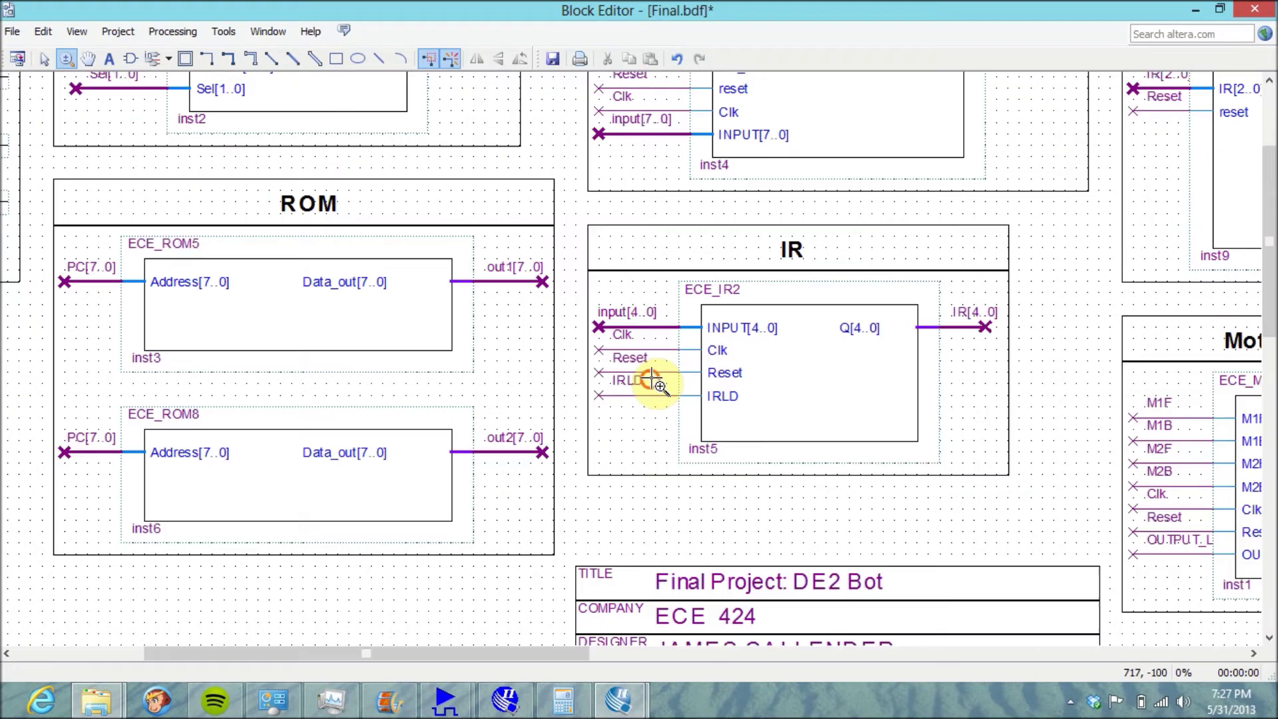
pyautogui.click(651, 379)
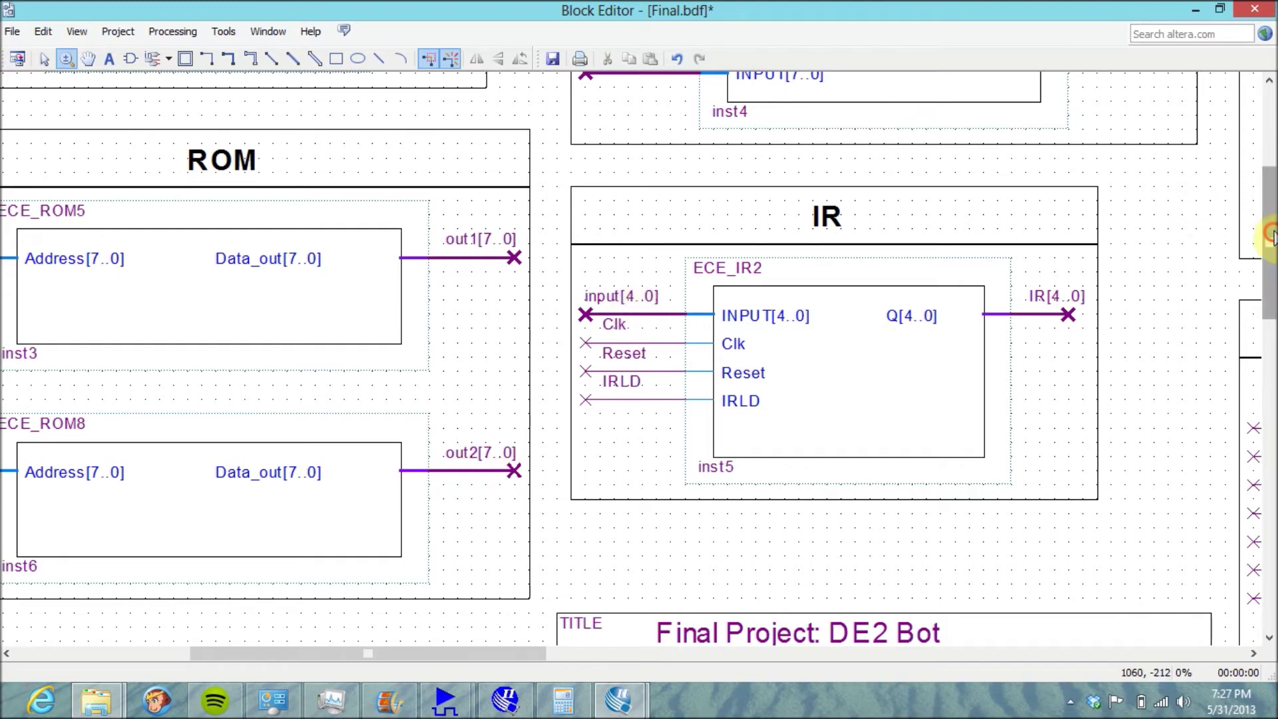
pyautogui.moveTo(1270, 166); pyautogui.dragTo(1269, 89)
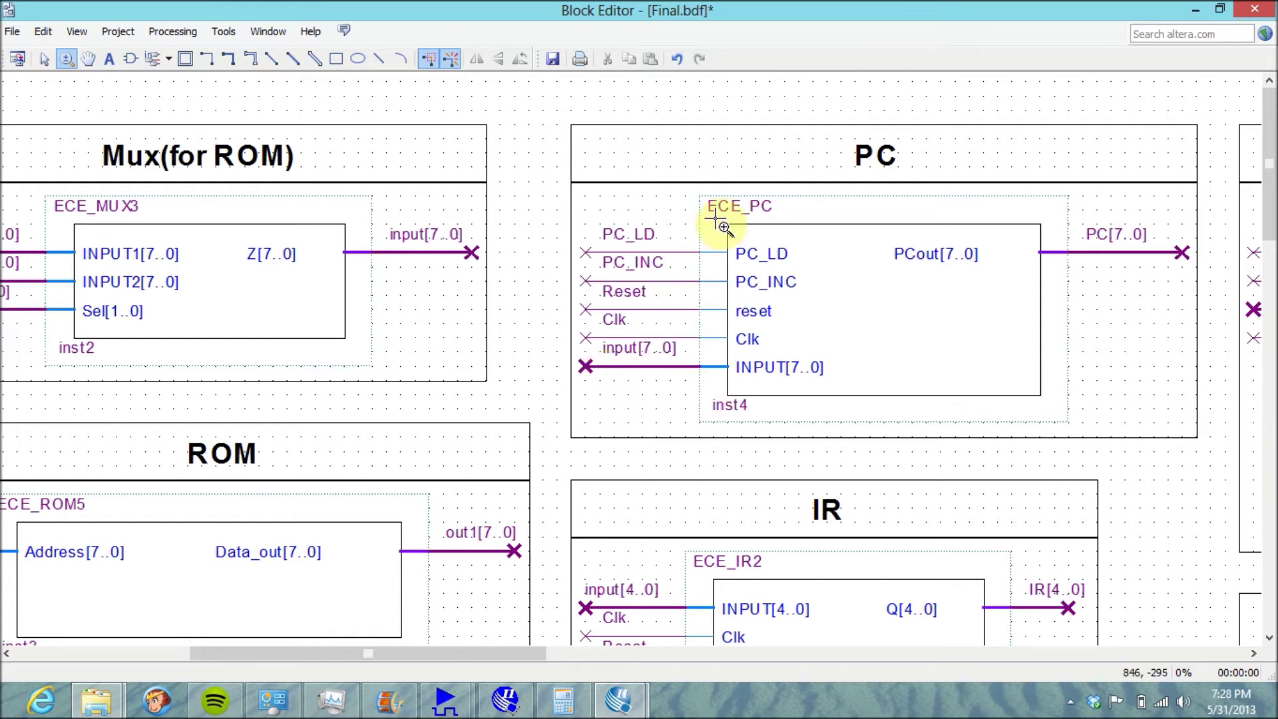
# - Examine the bus names and widths across the PC, ROM, Mux, IR, Controller and Inputs blocks
pyautogui.click(45, 59)
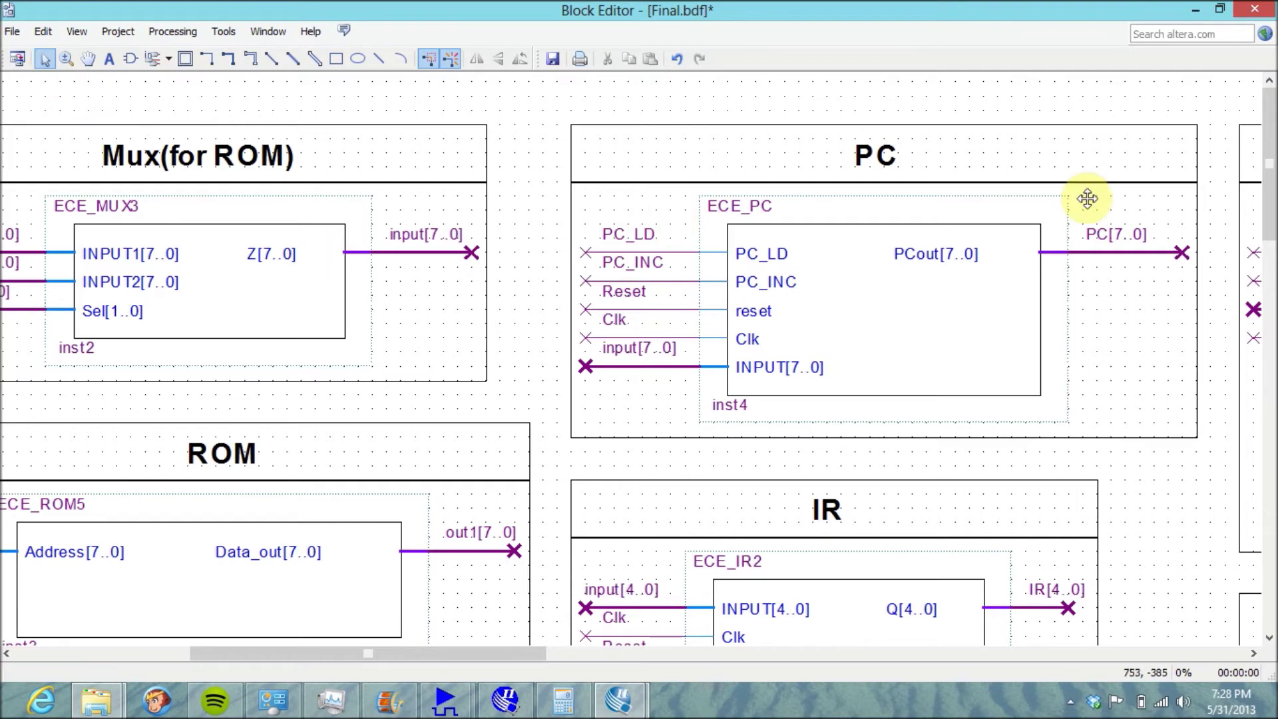
pyautogui.moveTo(1272, 204)
pyautogui.mouseDown()
pyautogui.moveTo(1273, 226)
pyautogui.moveTo(1272, 211)
pyautogui.mouseUp()
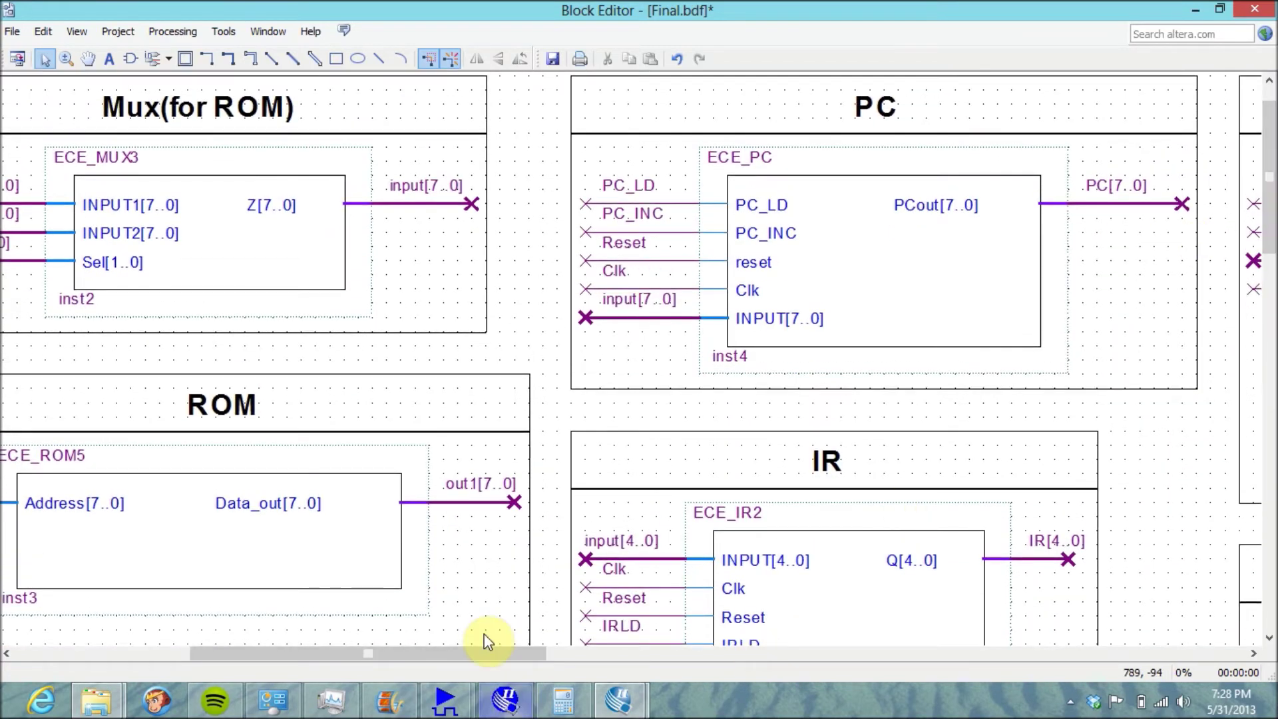
pyautogui.moveTo(475, 657); pyautogui.dragTo(354, 636)
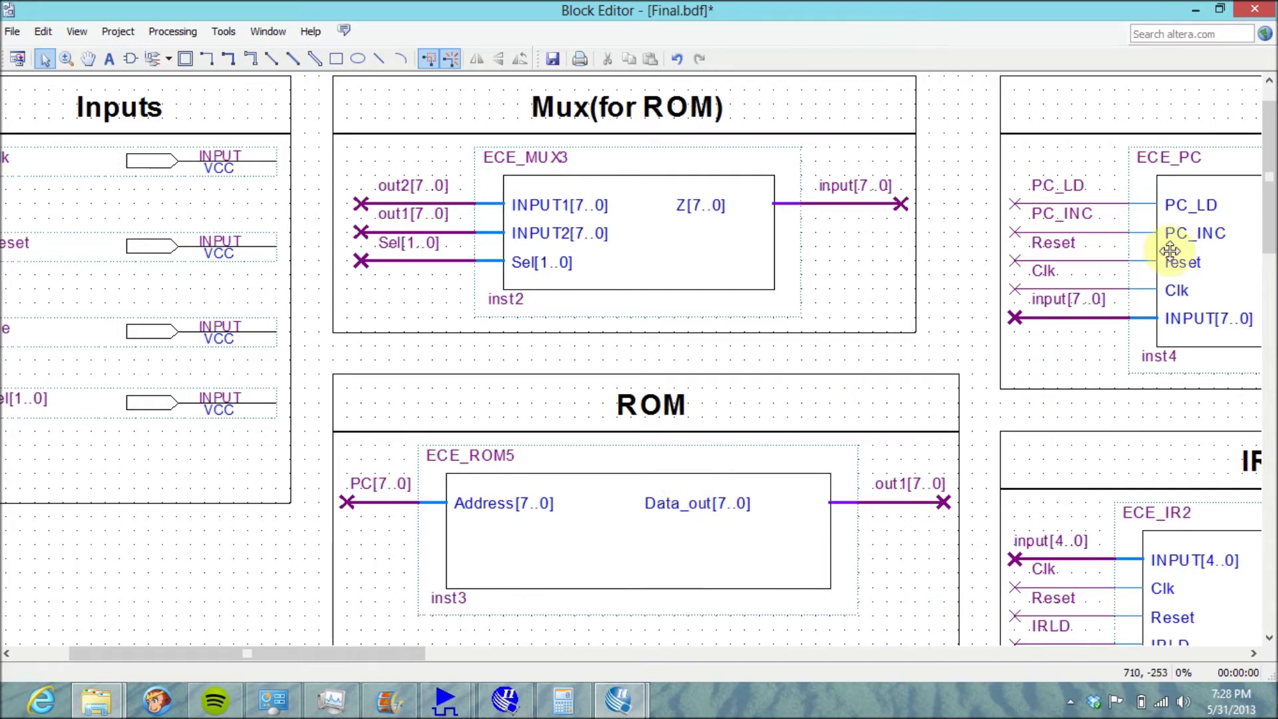
pyautogui.moveTo(1271, 206)
pyautogui.mouseDown()
pyautogui.moveTo(1271, 299)
pyautogui.moveTo(1272, 221)
pyautogui.mouseUp()
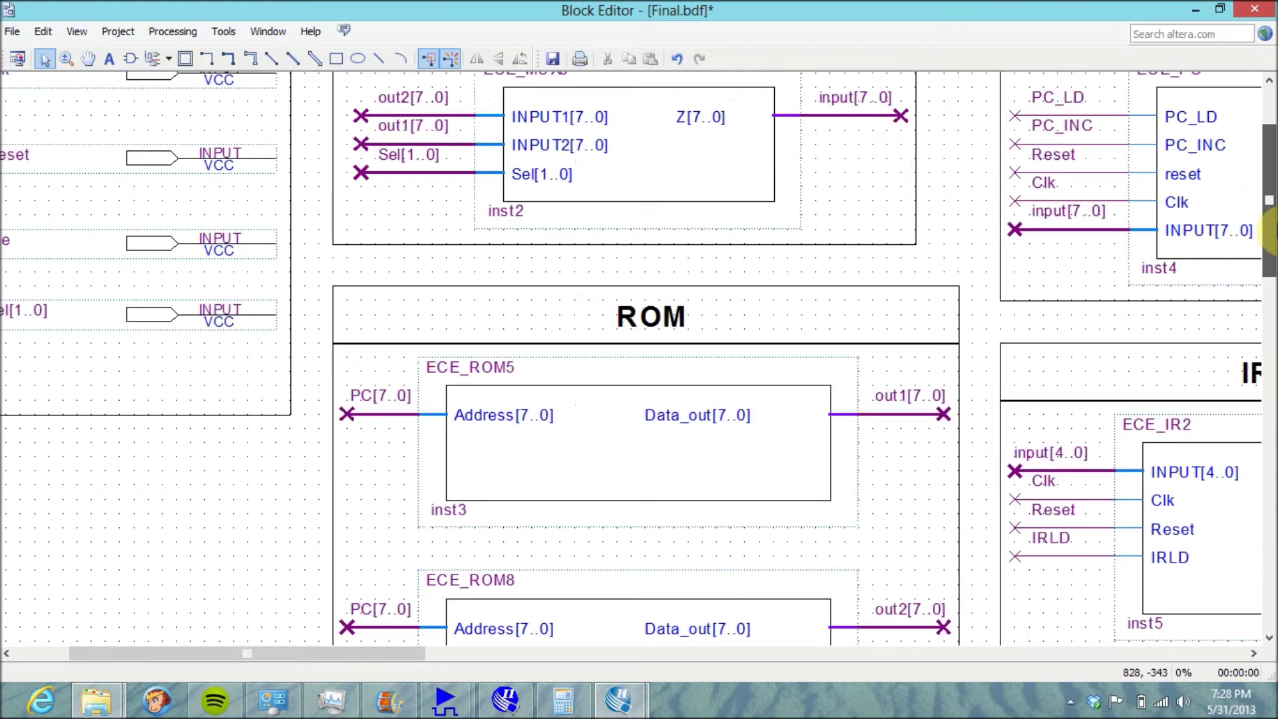
pyautogui.moveTo(370, 654); pyautogui.dragTo(596, 625)
pyautogui.hscroll(5, 595, 625)
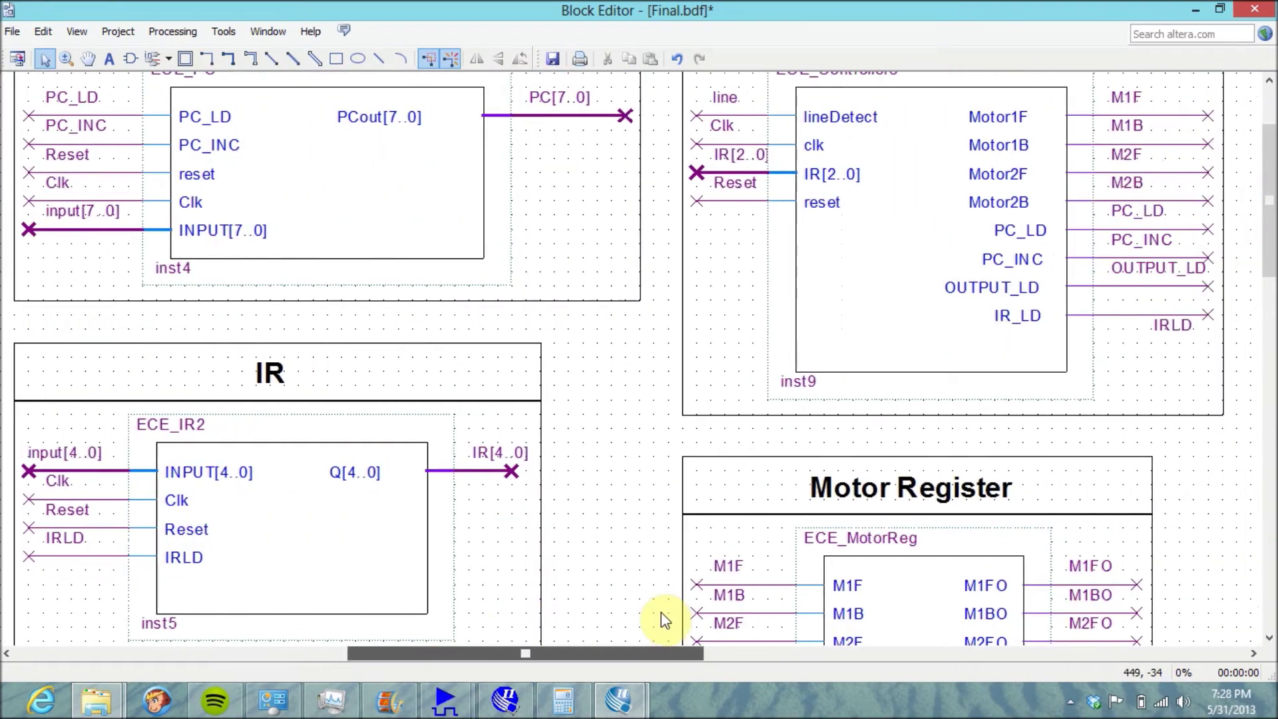
pyautogui.hscroll(-15, 573, 611)
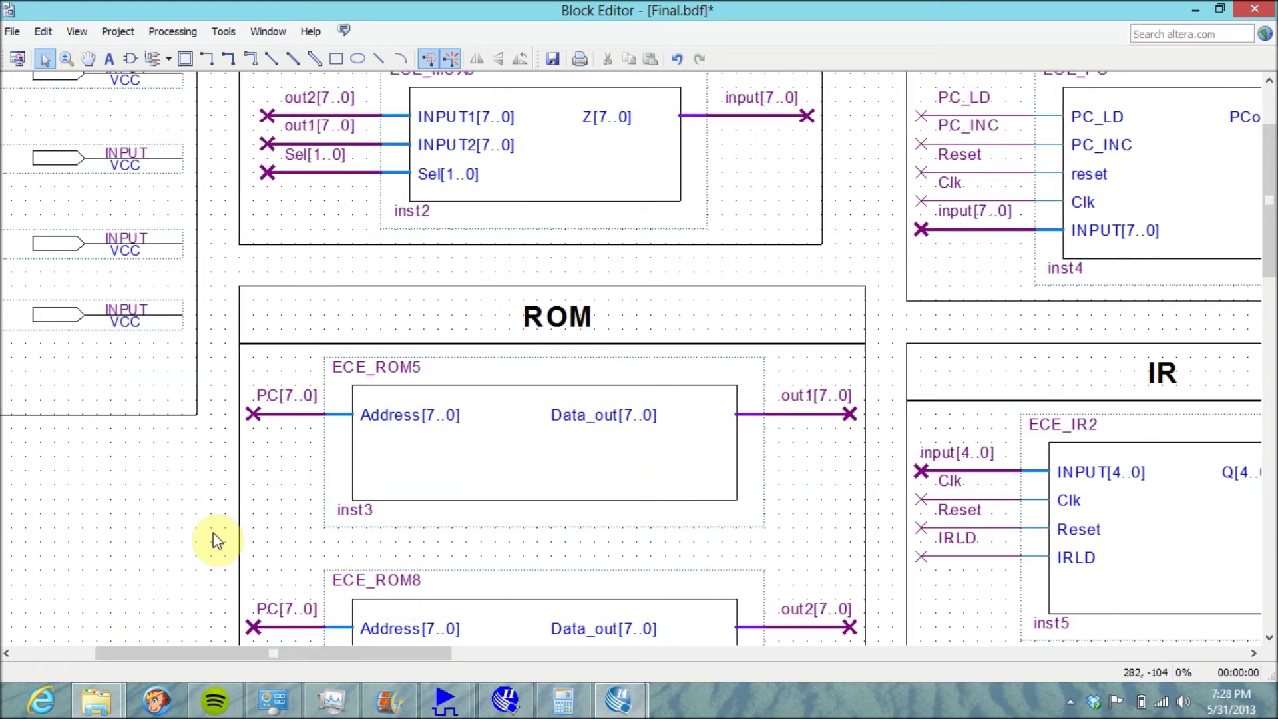
pyautogui.hscroll(-3, 202, 664)
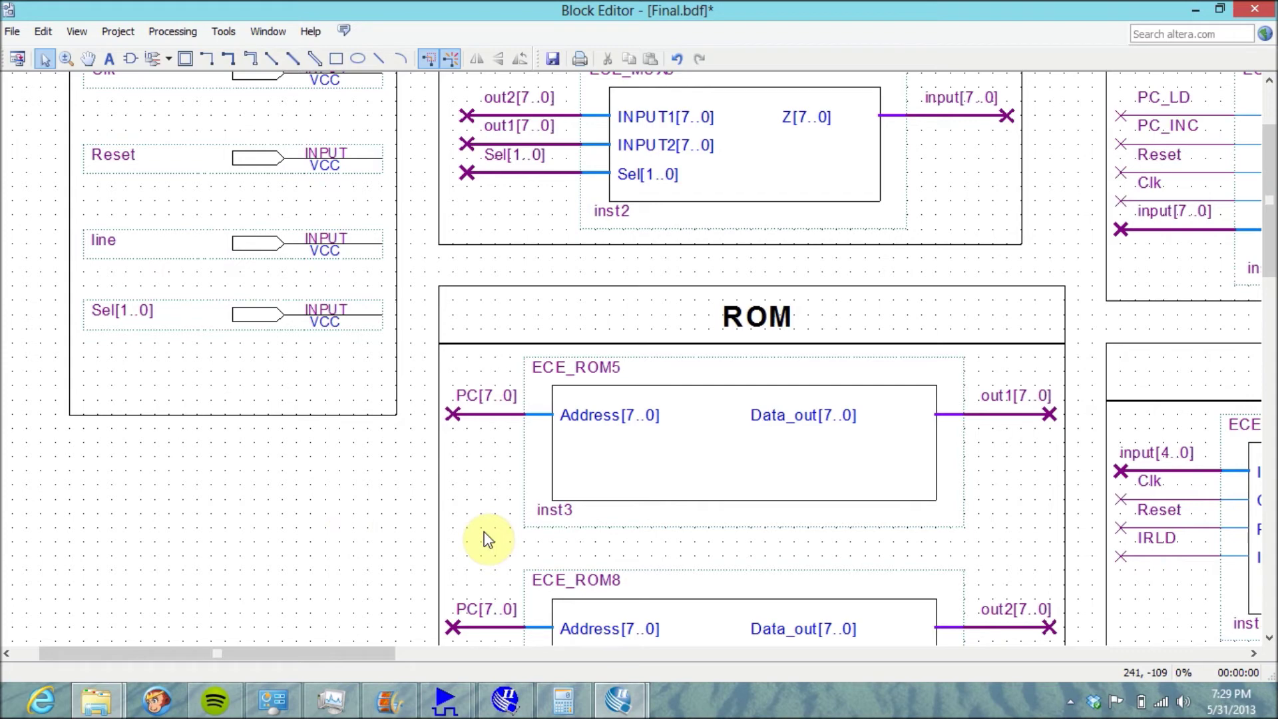
pyautogui.scroll(1, 1268, 188)
pyautogui.scroll(2, 1268, 188)
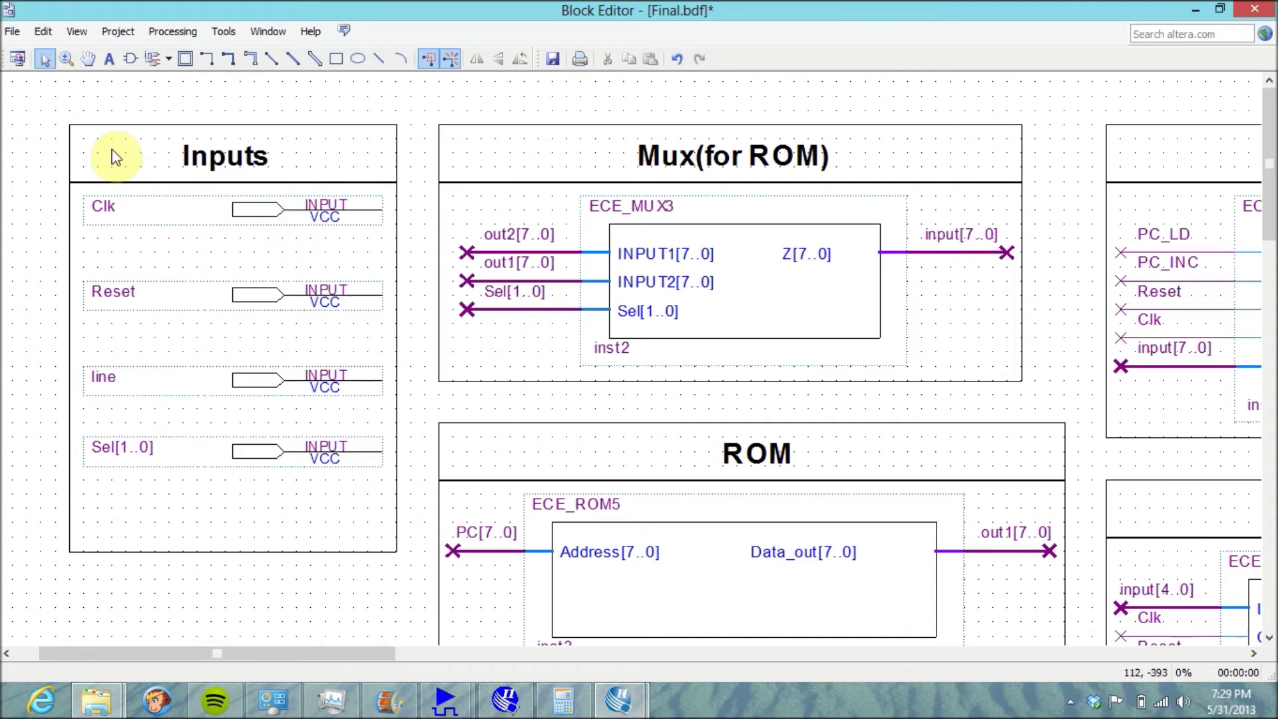
# - Fit the entire block diagram in the window to view all blocks at once
pyautogui.rightClick(179, 114)
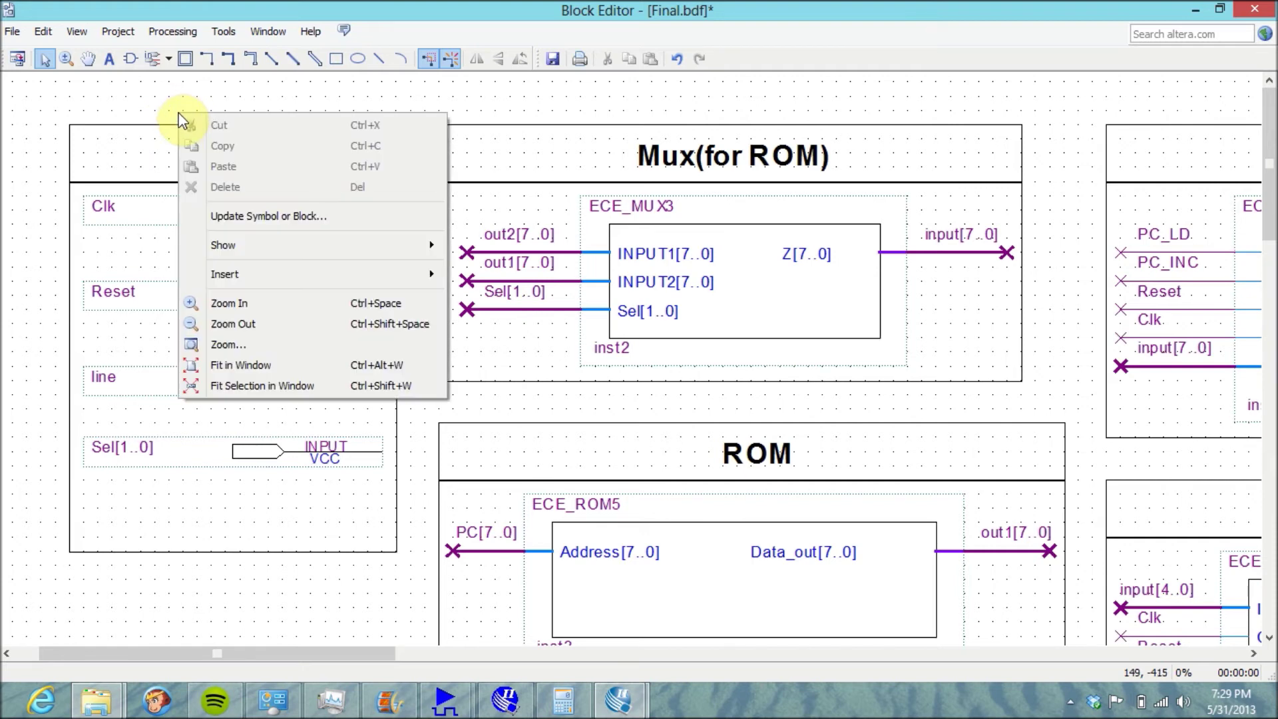
pyautogui.click(238, 369)
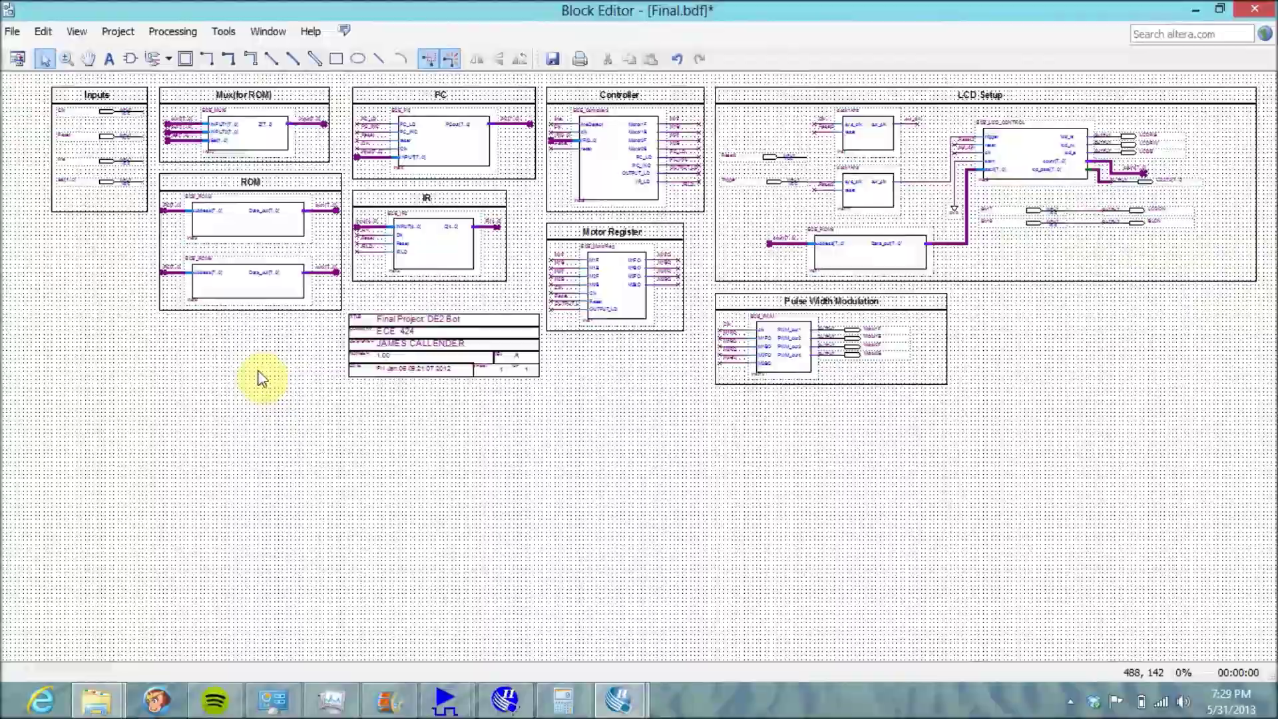
pyautogui.rightClick(253, 353)
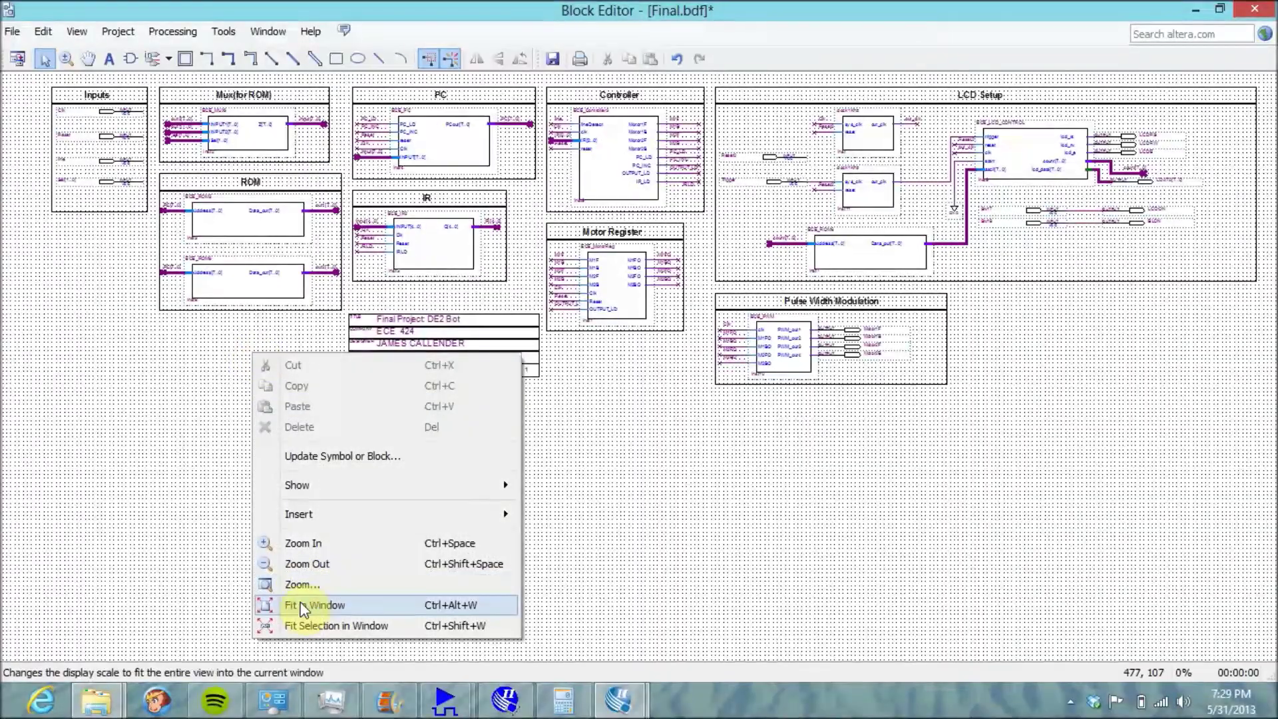
pyautogui.click(226, 469)
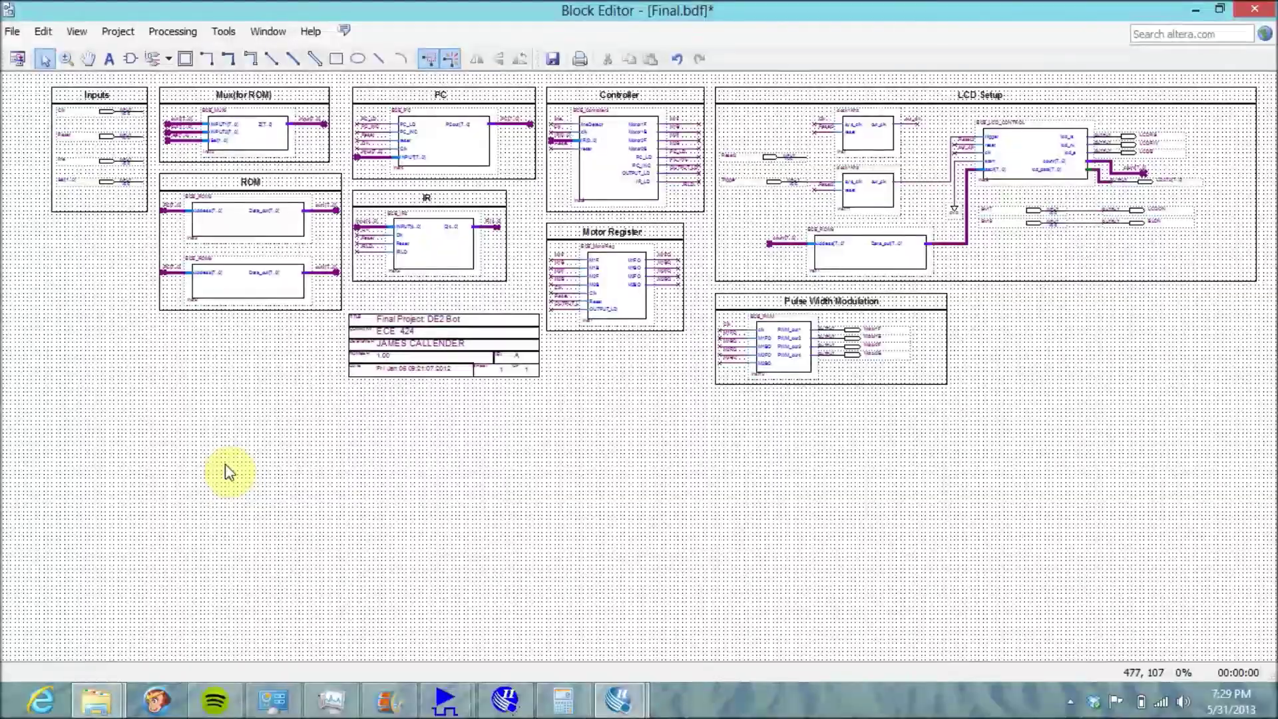
pyautogui.moveTo(92, 165); pyautogui.dragTo(183, 87)
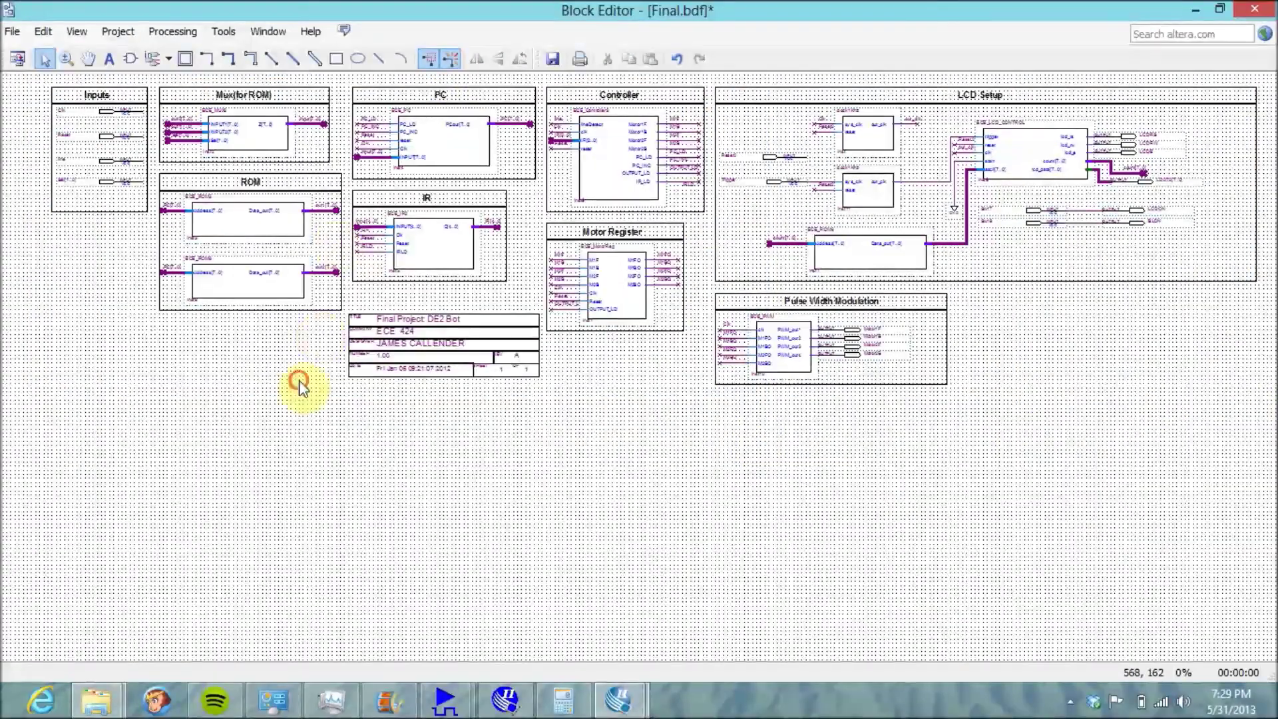
# - Select the whole IR block with its labels, fit the selection in the window, and zoom out one level
pyautogui.moveTo(349, 188); pyautogui.dragTo(512, 293)
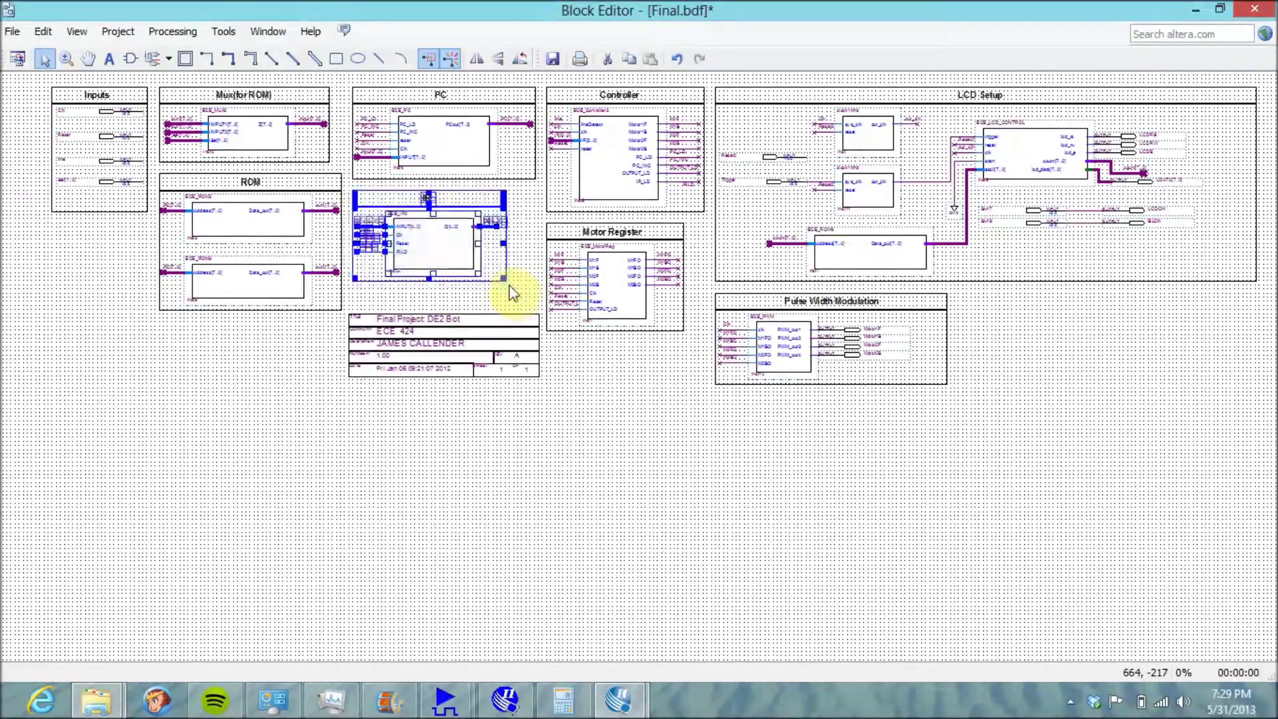
pyautogui.rightClick(486, 226)
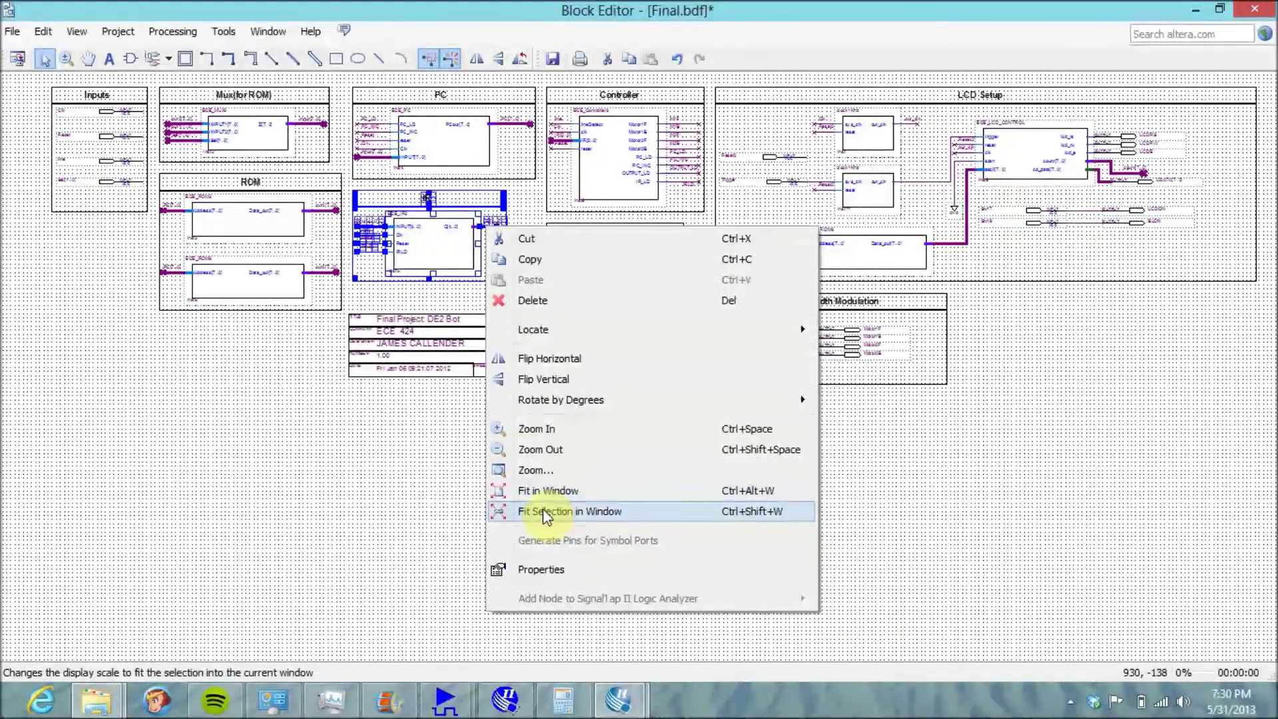
pyautogui.click(546, 513)
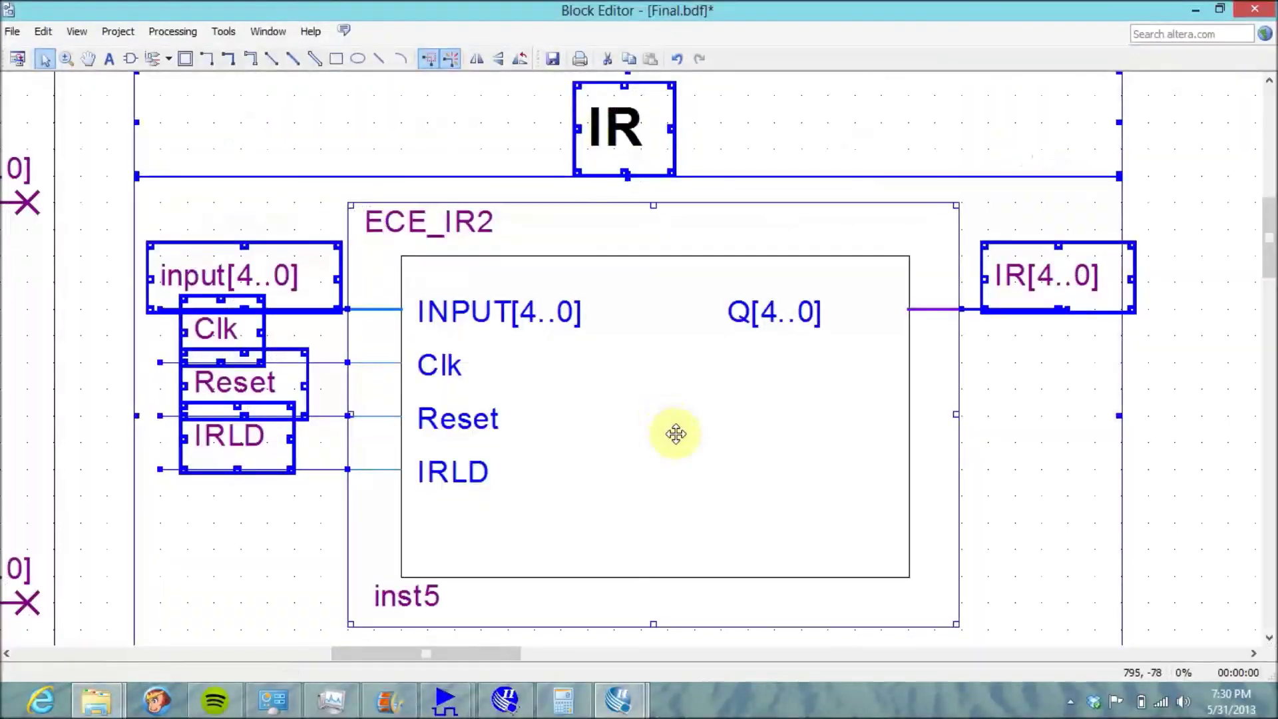
pyautogui.click(113, 243)
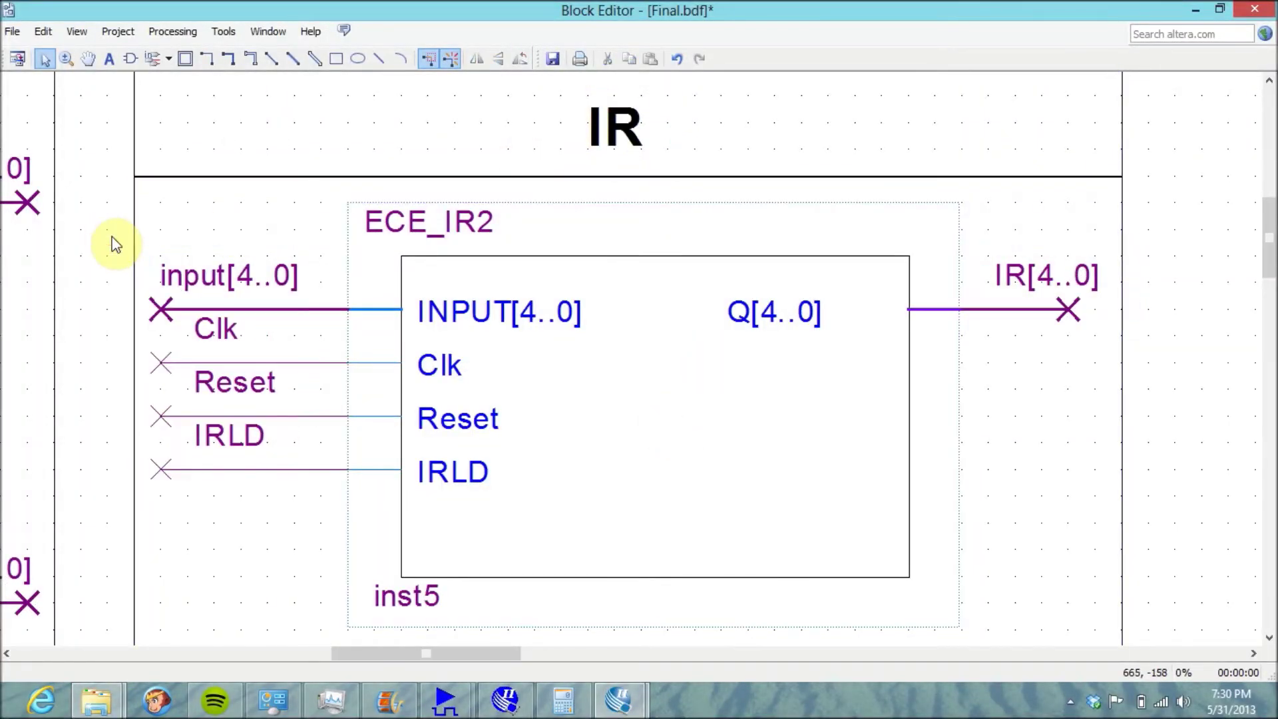
pyautogui.click(66, 58)
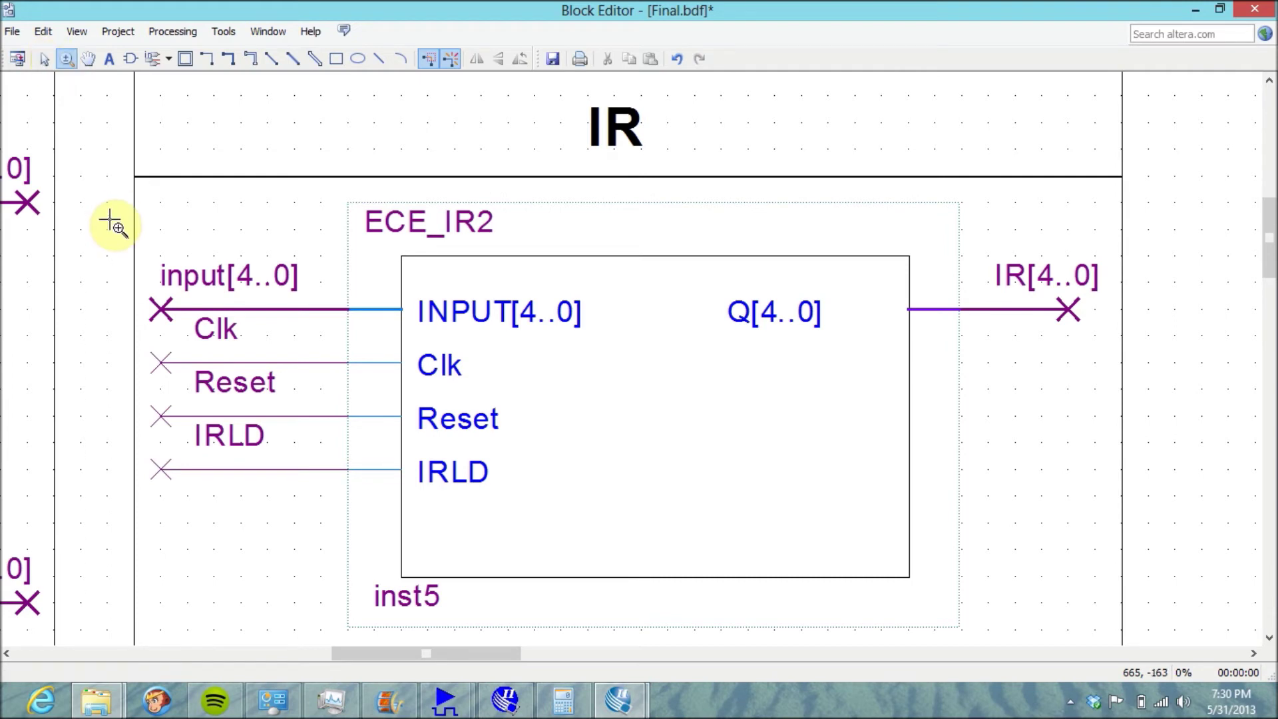
pyautogui.rightClick(112, 225)
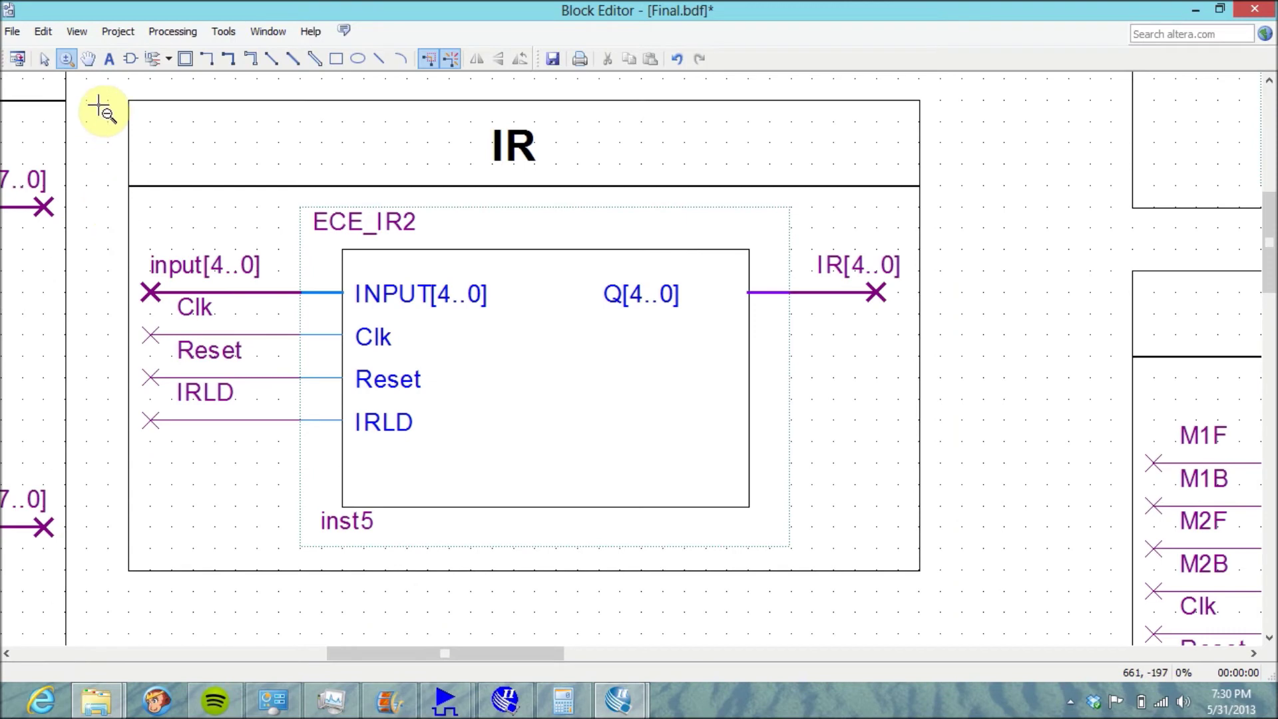
pyautogui.click(45, 59)
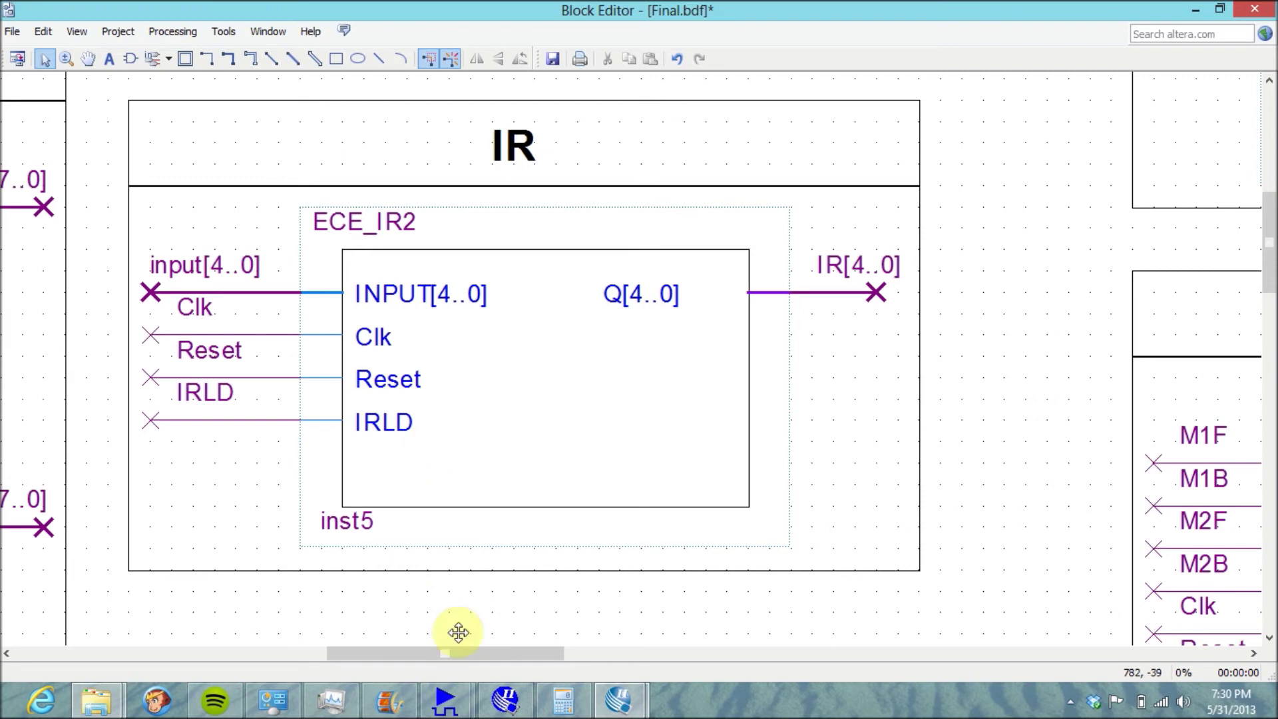
# - Bring the title block beneath the IR block into full view
pyautogui.moveTo(494, 661); pyautogui.dragTo(602, 674)
pyautogui.moveTo(1268, 253)
pyautogui.mouseDown()
pyautogui.moveTo(1270, 313)
pyautogui.moveTo(1265, 266)
pyautogui.mouseUp()
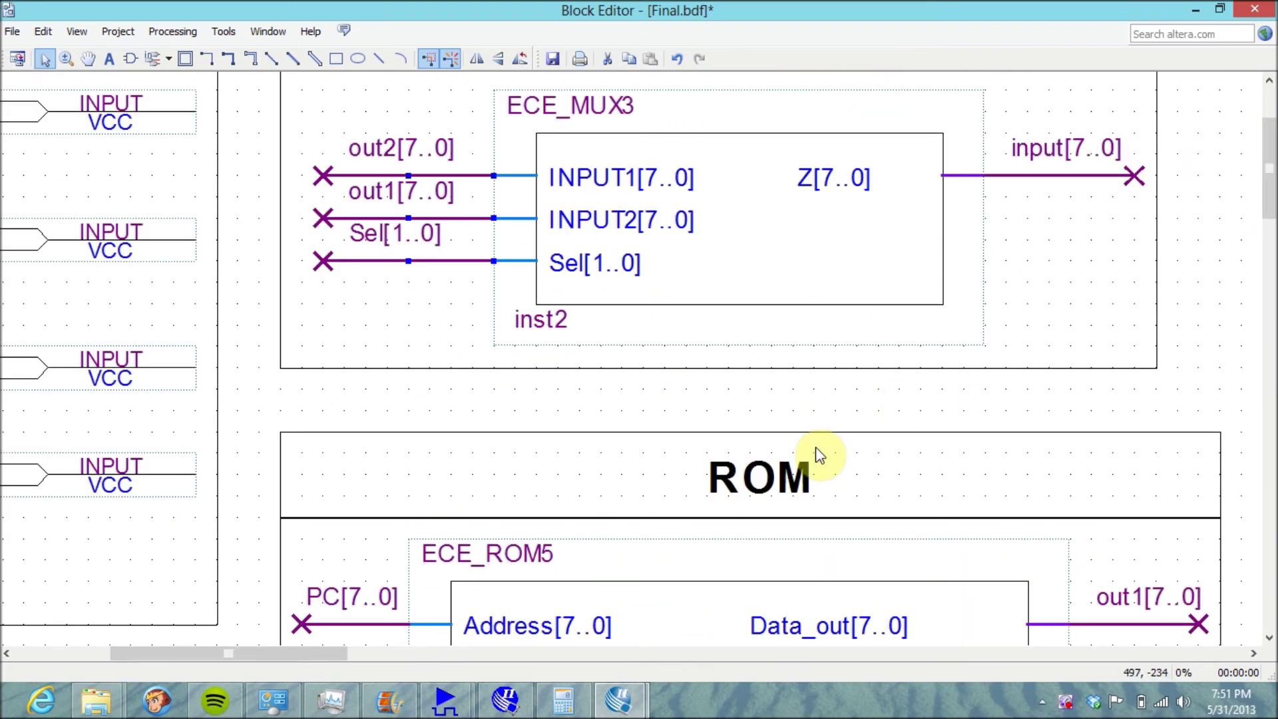
pyautogui.moveTo(1270, 195); pyautogui.dragTo(1264, 248)
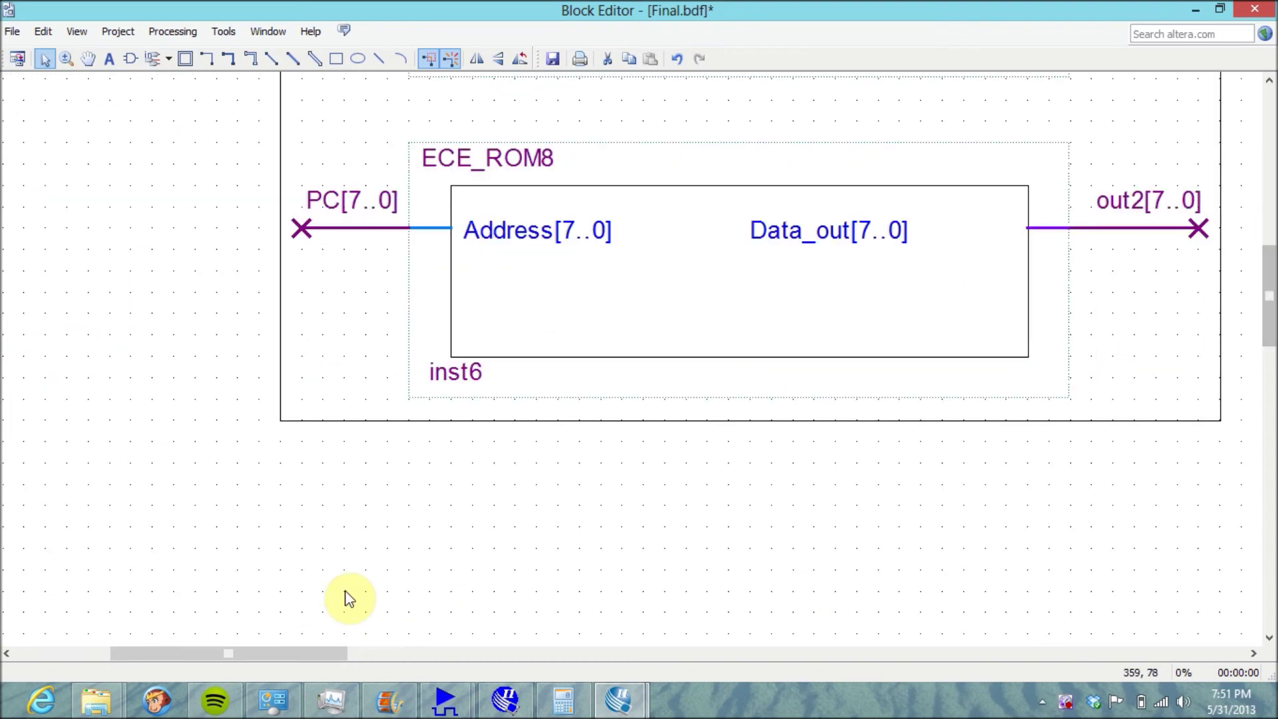
pyautogui.moveTo(309, 653); pyautogui.dragTo(489, 654)
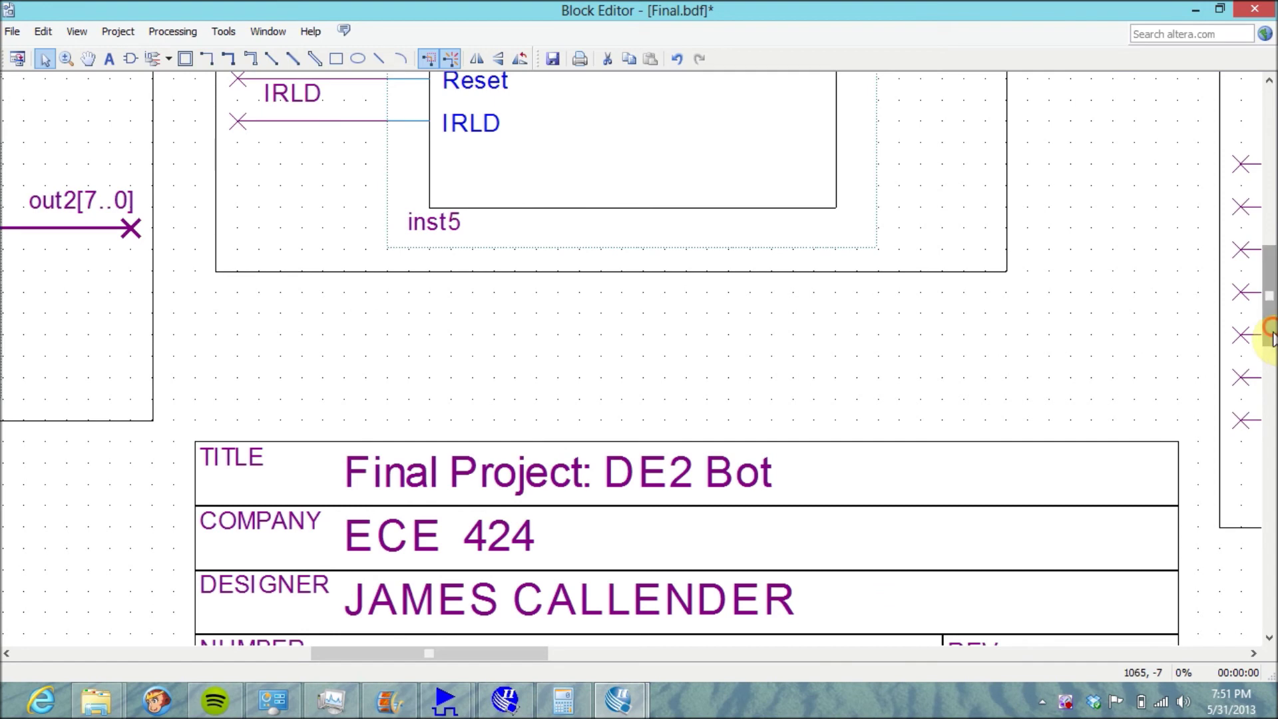
pyautogui.scroll(-5, 1270, 334)
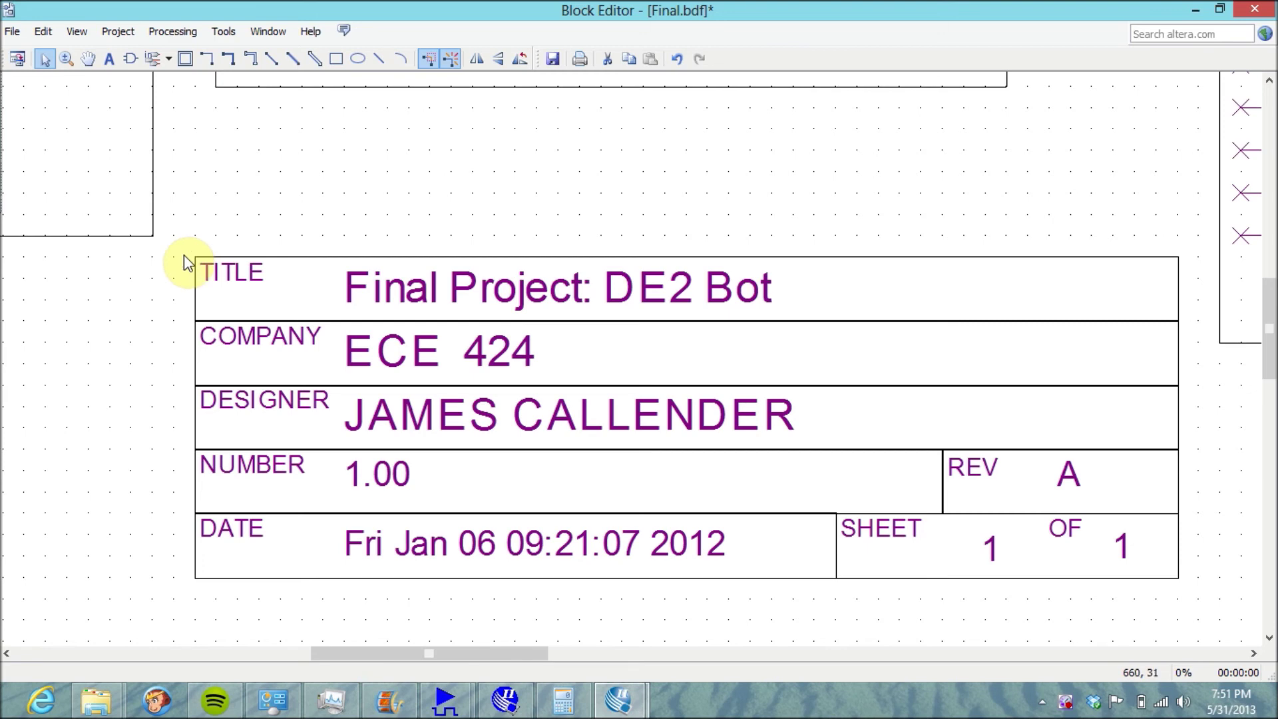
# - Look up the title symbol among the other primitives in the symbol library, preview it, and close the library without inserting anything
pyautogui.click(130, 59)
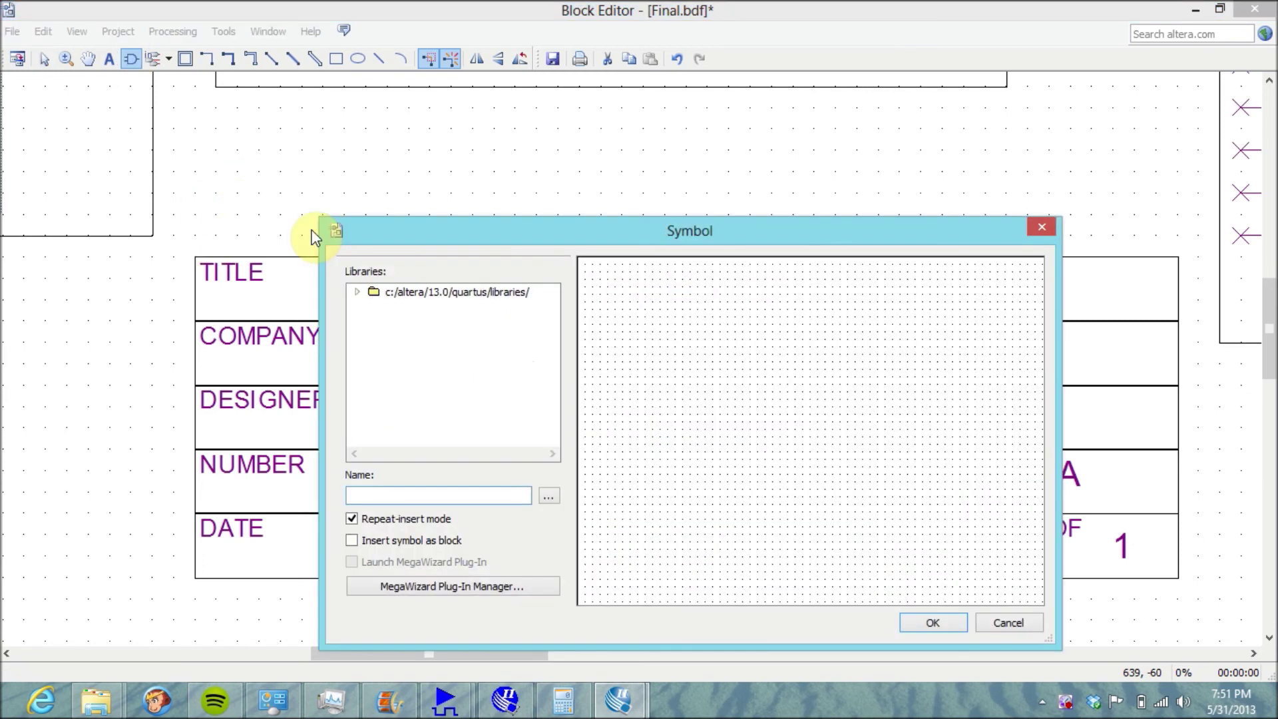
pyautogui.click(426, 390)
pyautogui.write('title')
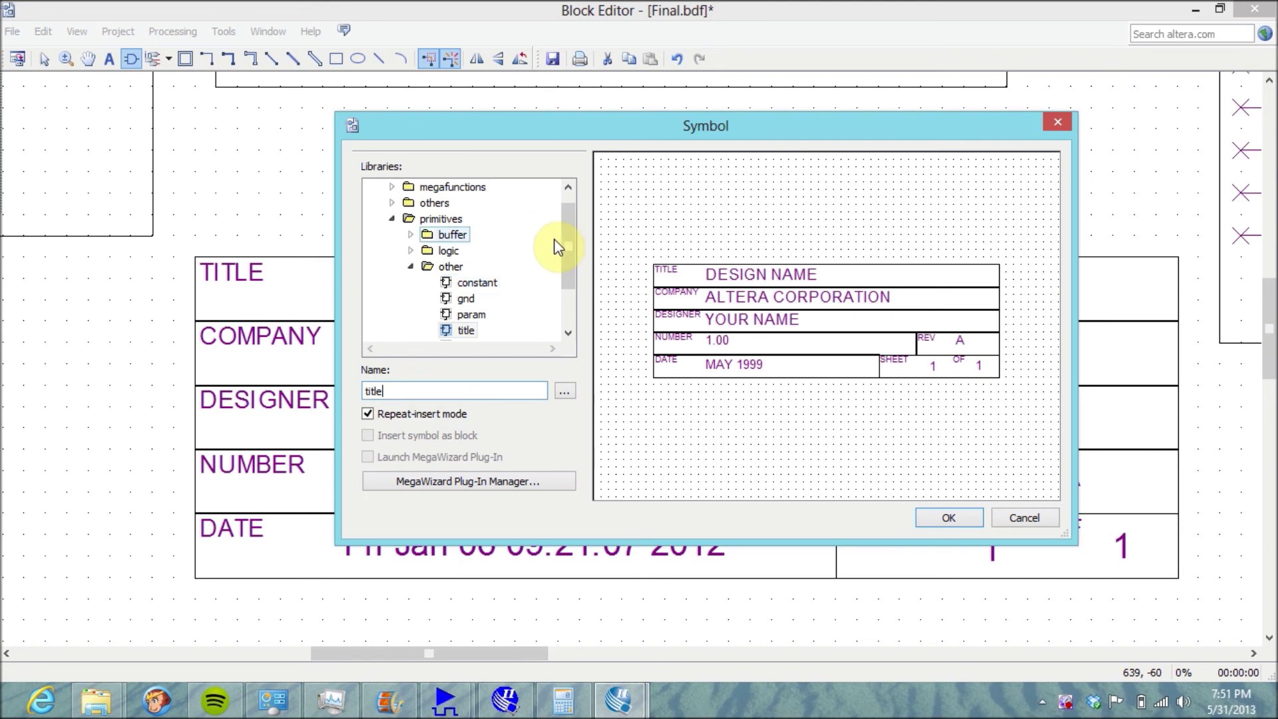
pyautogui.moveTo(569, 246); pyautogui.dragTo(570, 257)
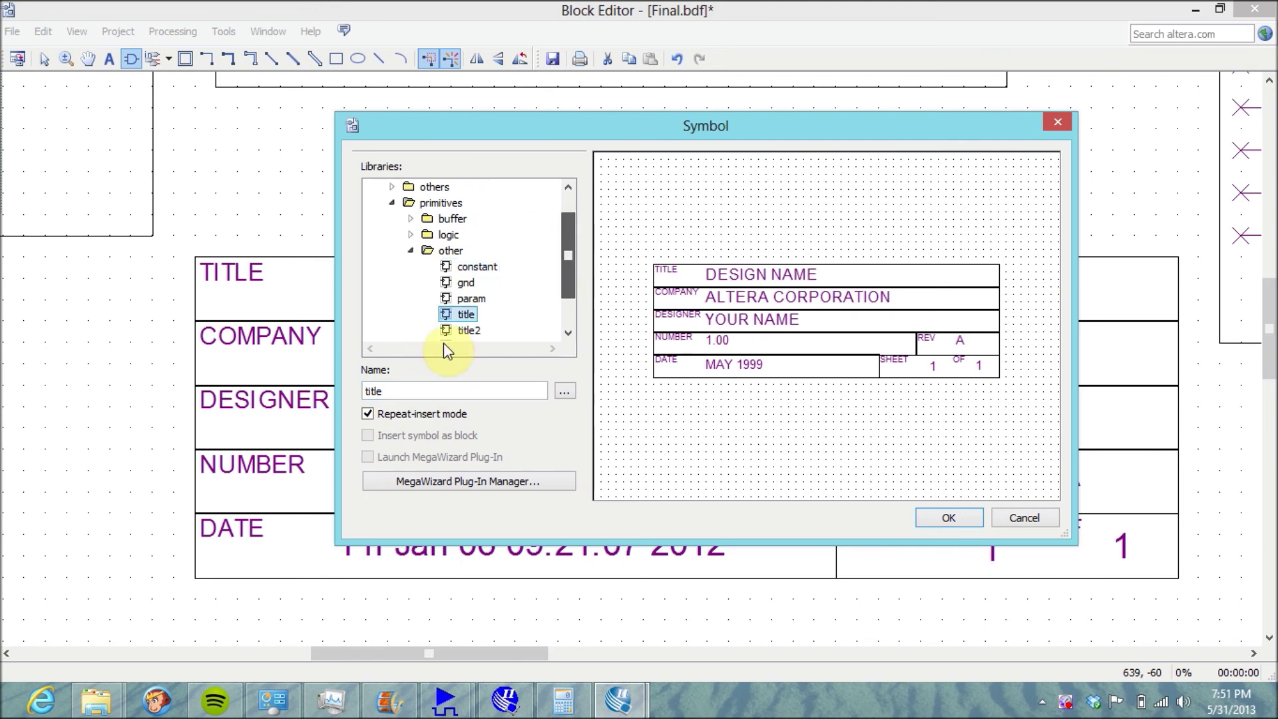
pyautogui.click(453, 329)
pyautogui.click(465, 314)
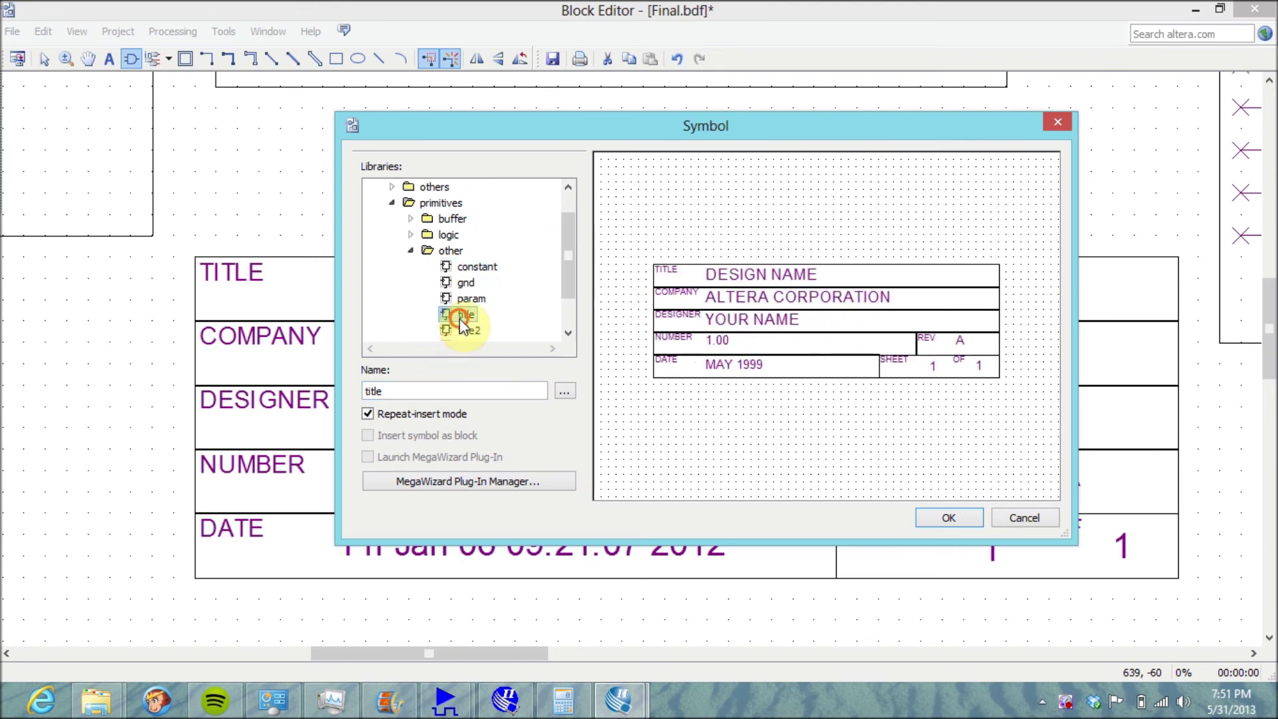
pyautogui.click(1020, 517)
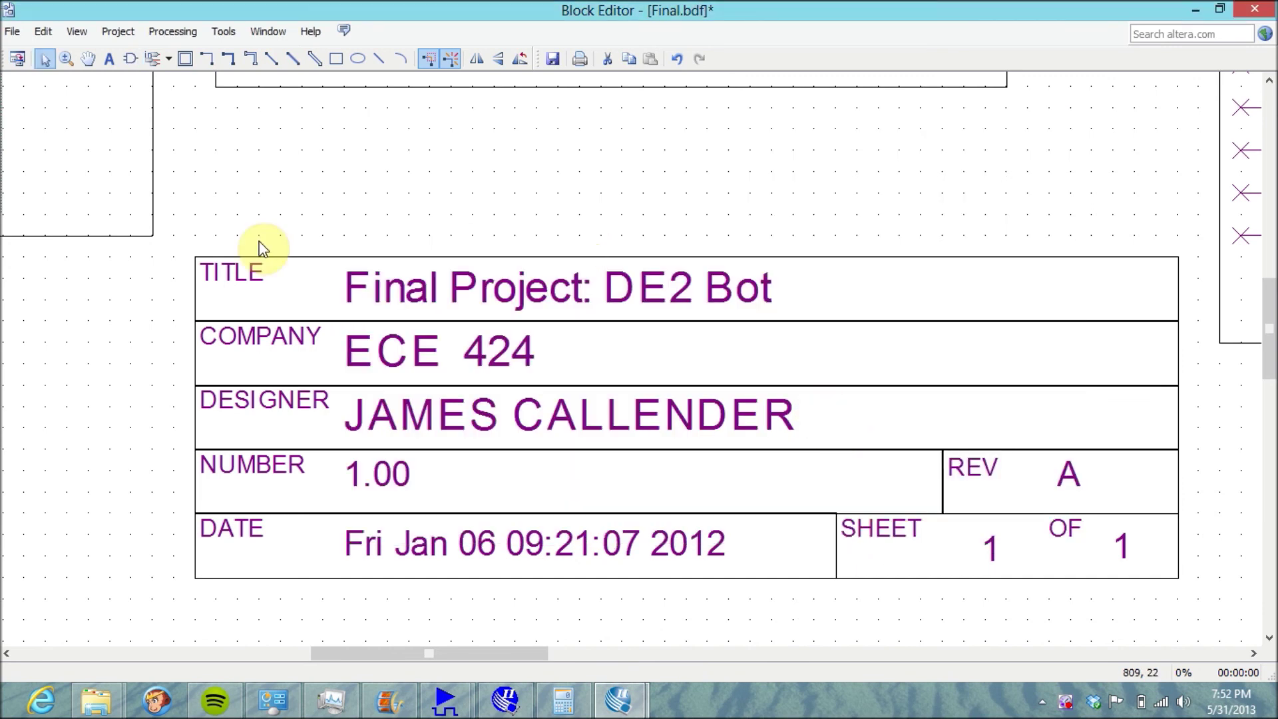
# - Select the title block beneath the IR block
pyautogui.click(196, 261)
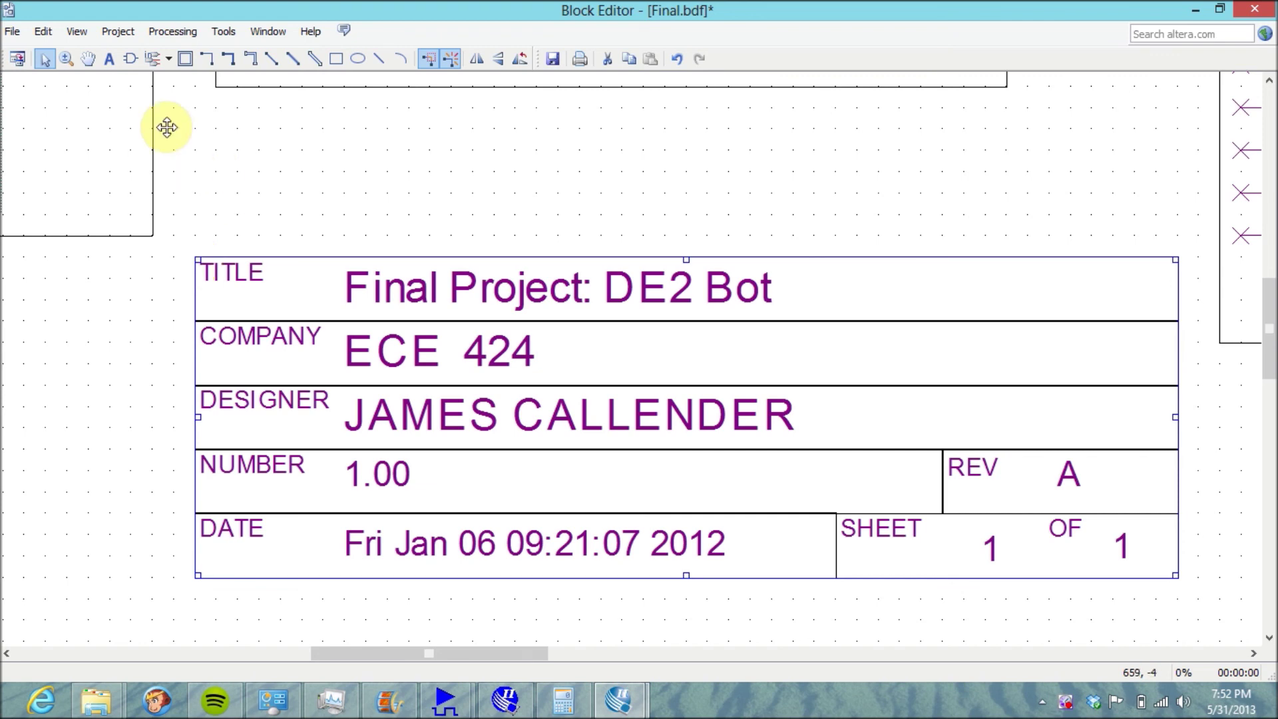